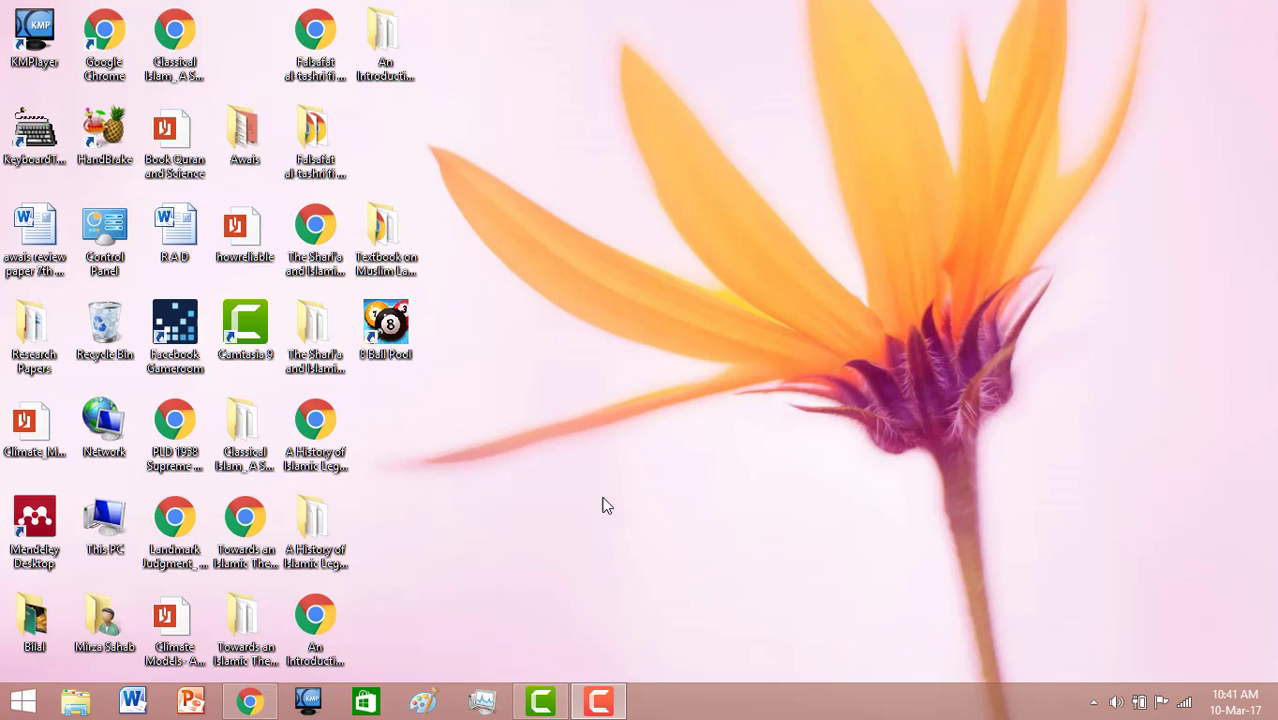
# Download Facebook Social Tool Kit.rar from Google Drive and show it in its Downloads folder.
pyautogui.click(252, 703)
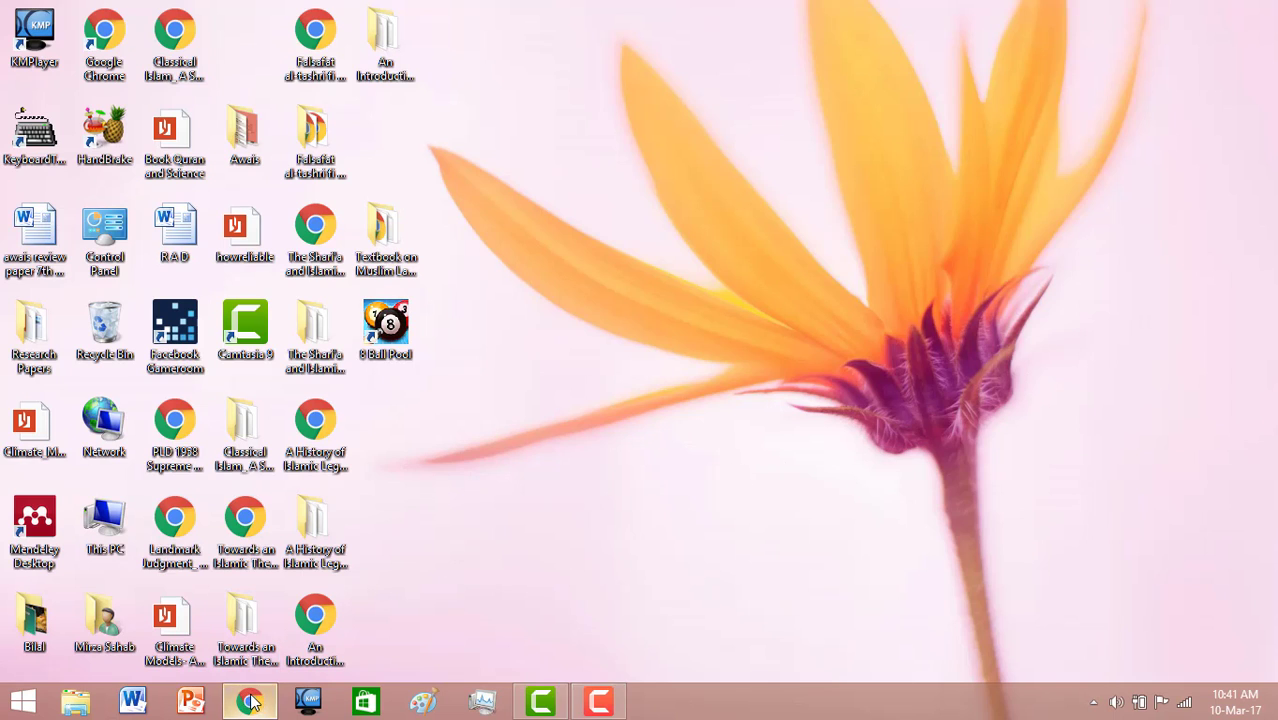
pyautogui.click(1142, 116)
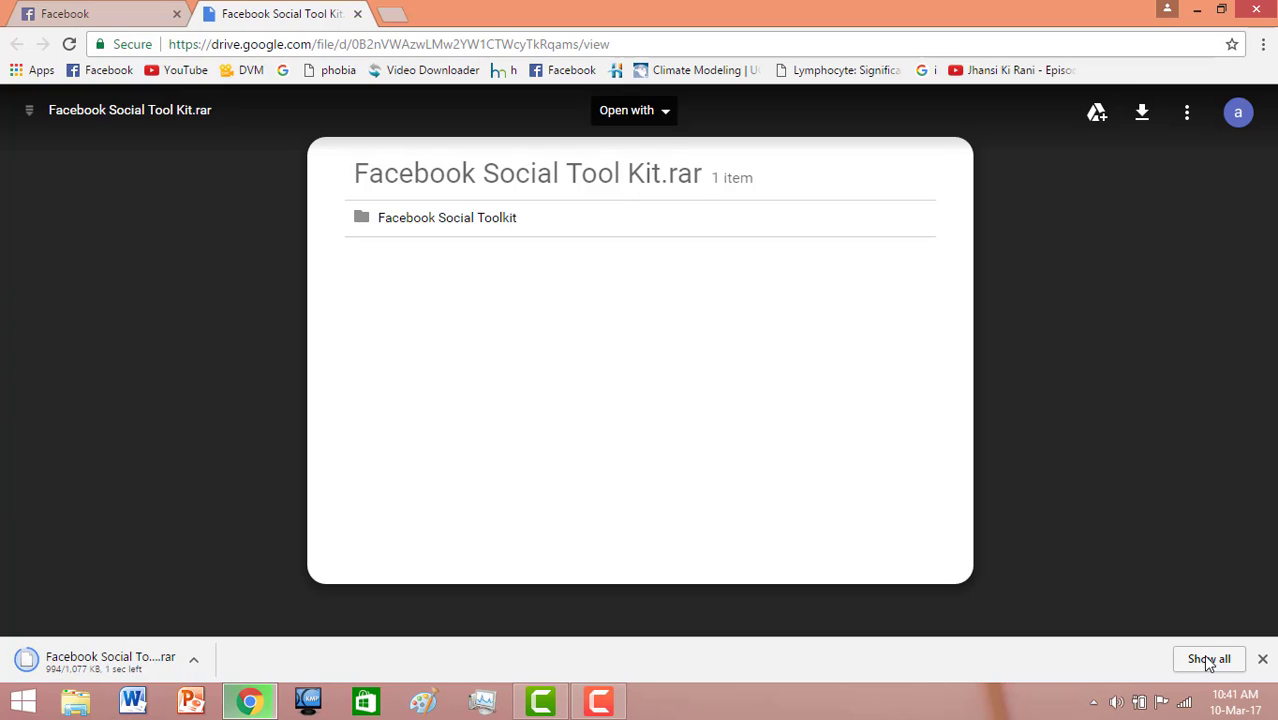
pyautogui.click(1209, 660)
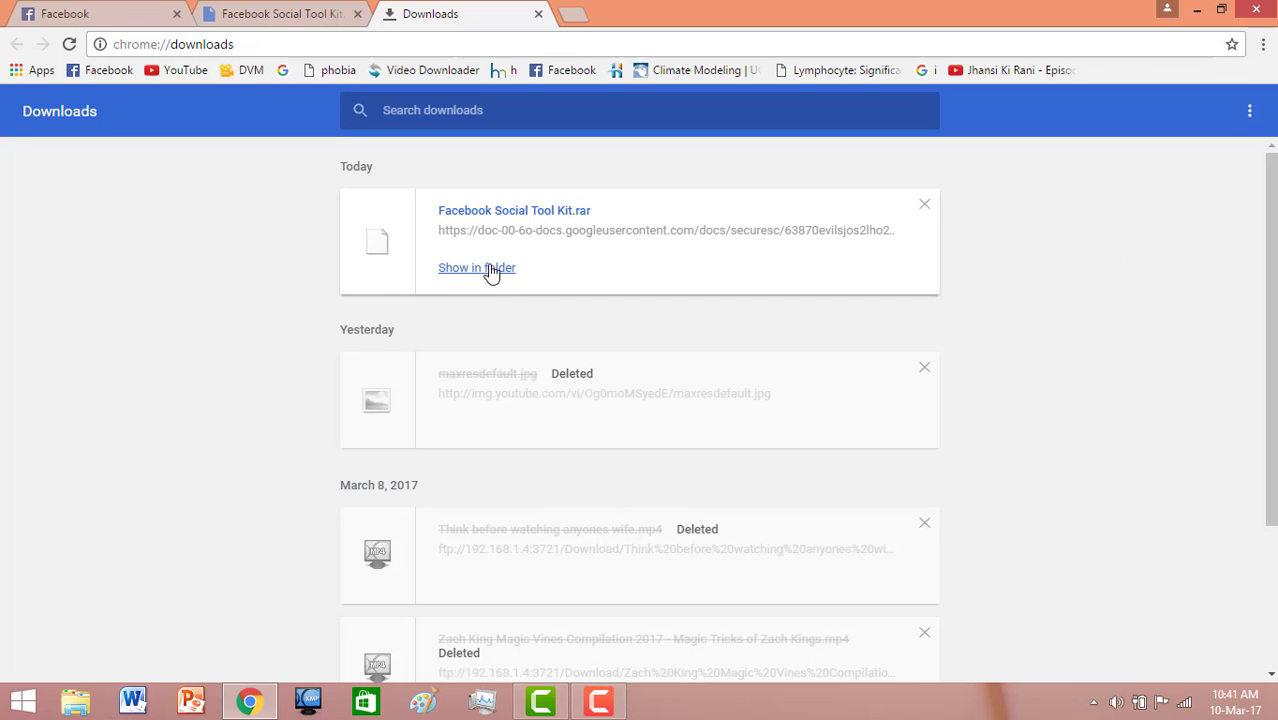
pyautogui.click(490, 268)
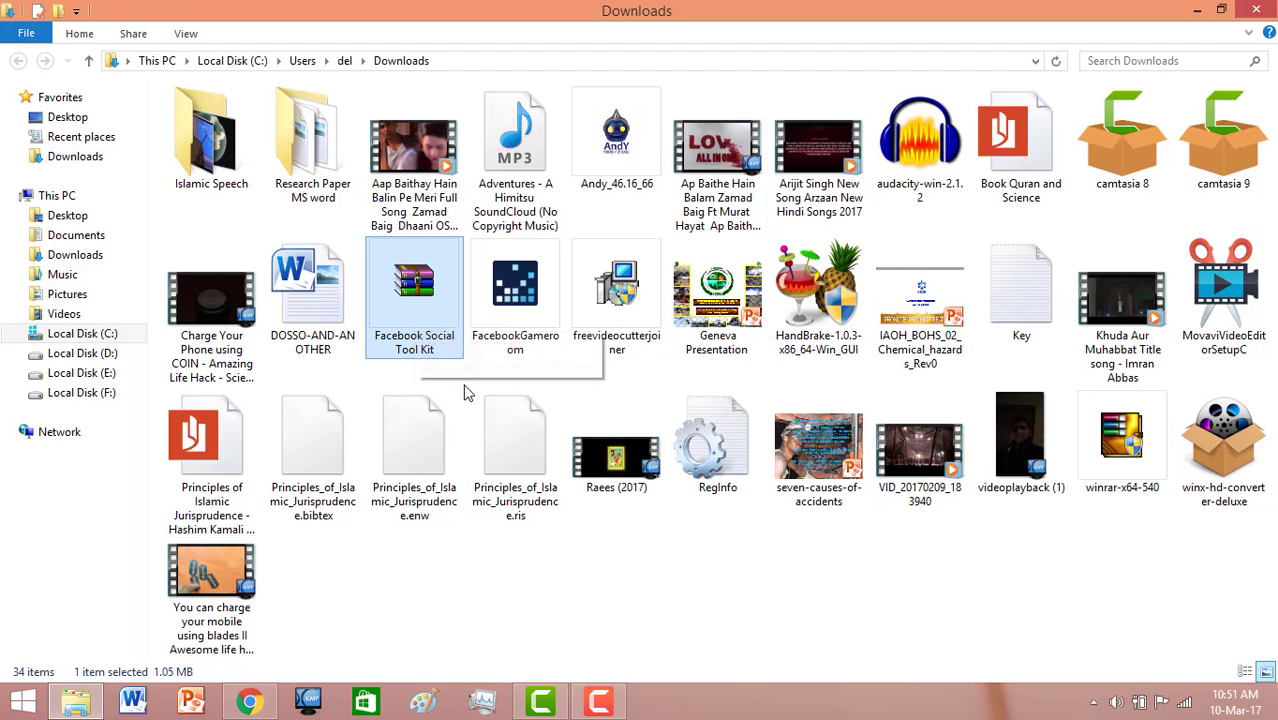
# Start extracting the Facebook Social Tool Kit archive with WinRAR's Extract files option.
pyautogui.rightClick(417, 303)
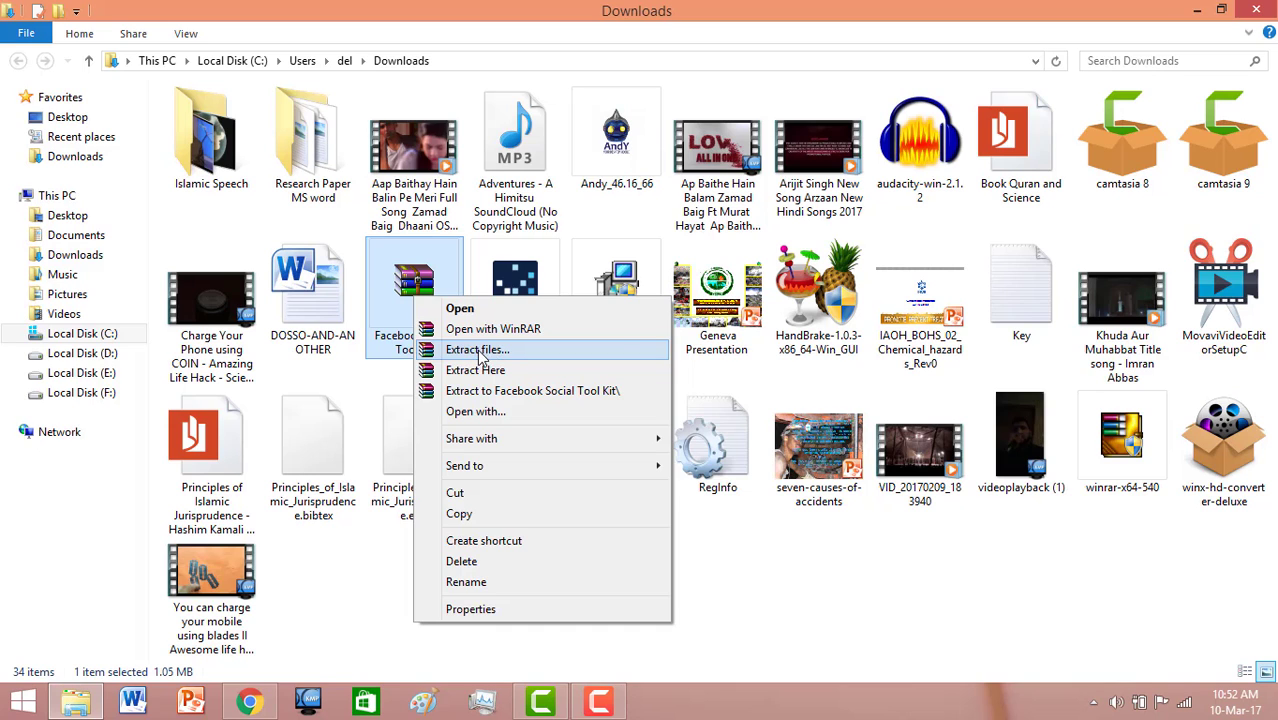
pyautogui.click(503, 352)
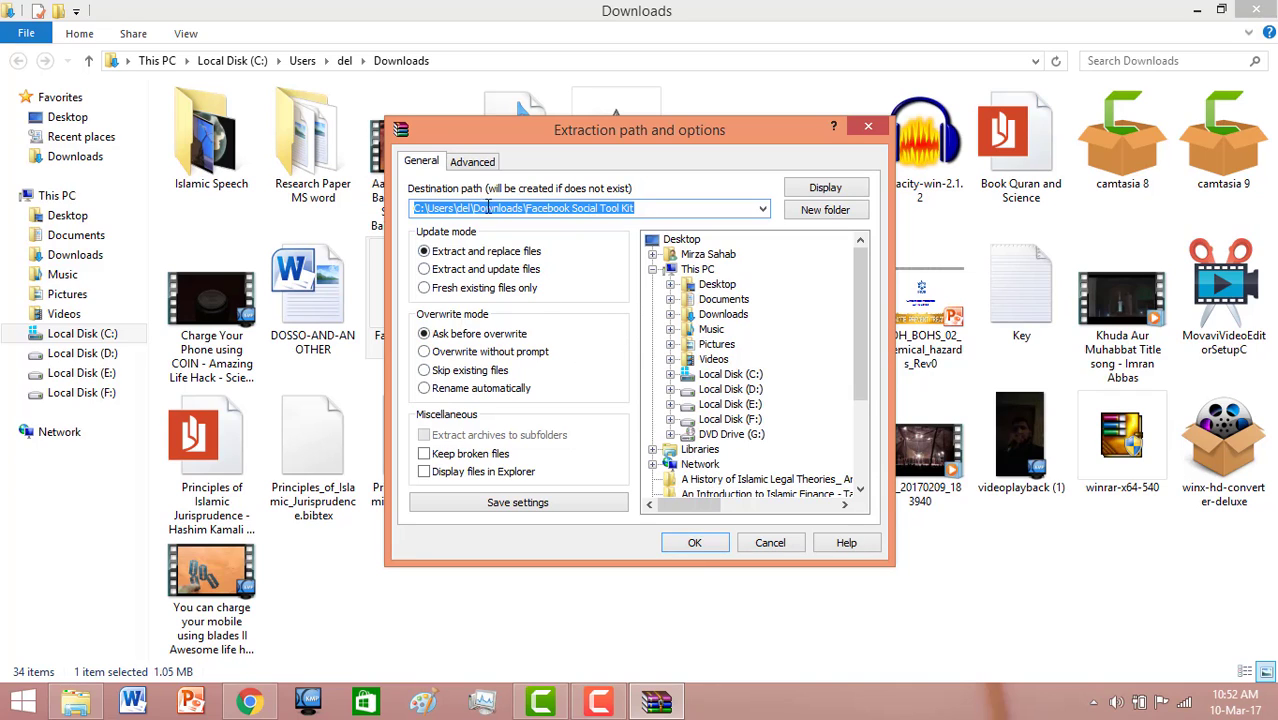
# Confirm extraction into Downloads\Facebook Social Tool Kit.
pyautogui.click(694, 544)
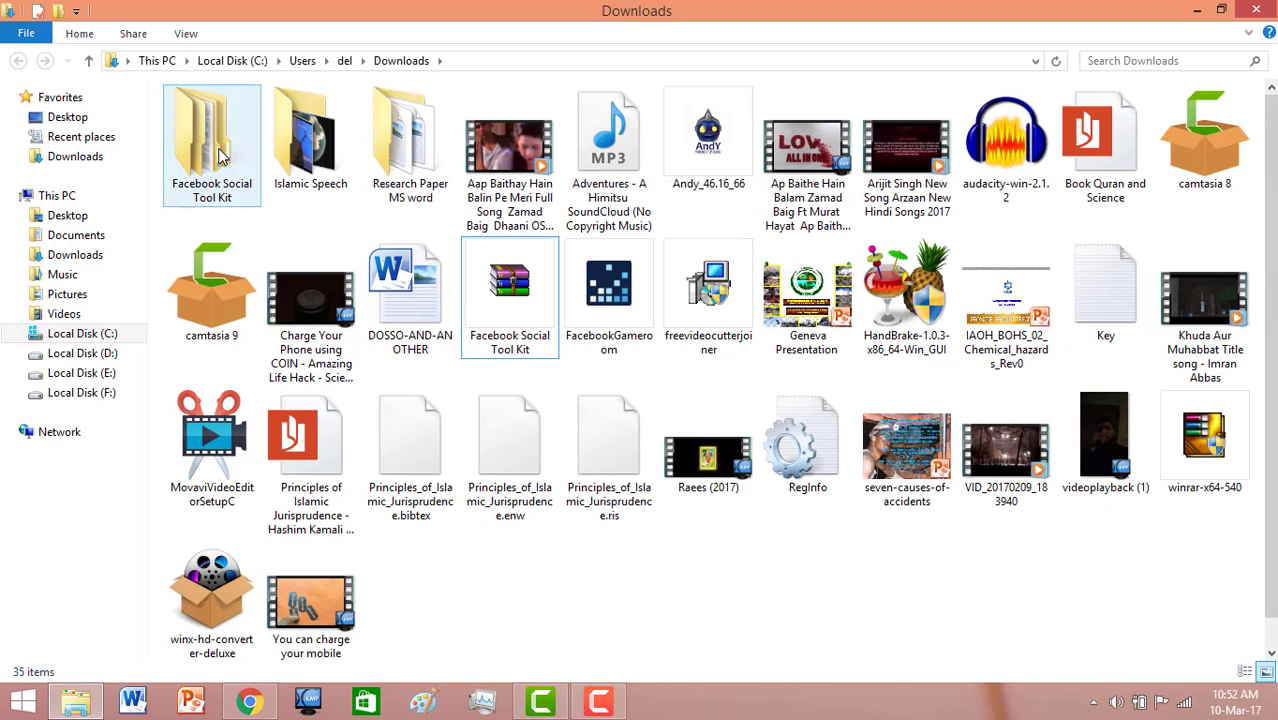
# Open Facebook Social Tool Kit > Facebook Social Toolkit and select the CRX file.
pyautogui.rightClick(212, 145)
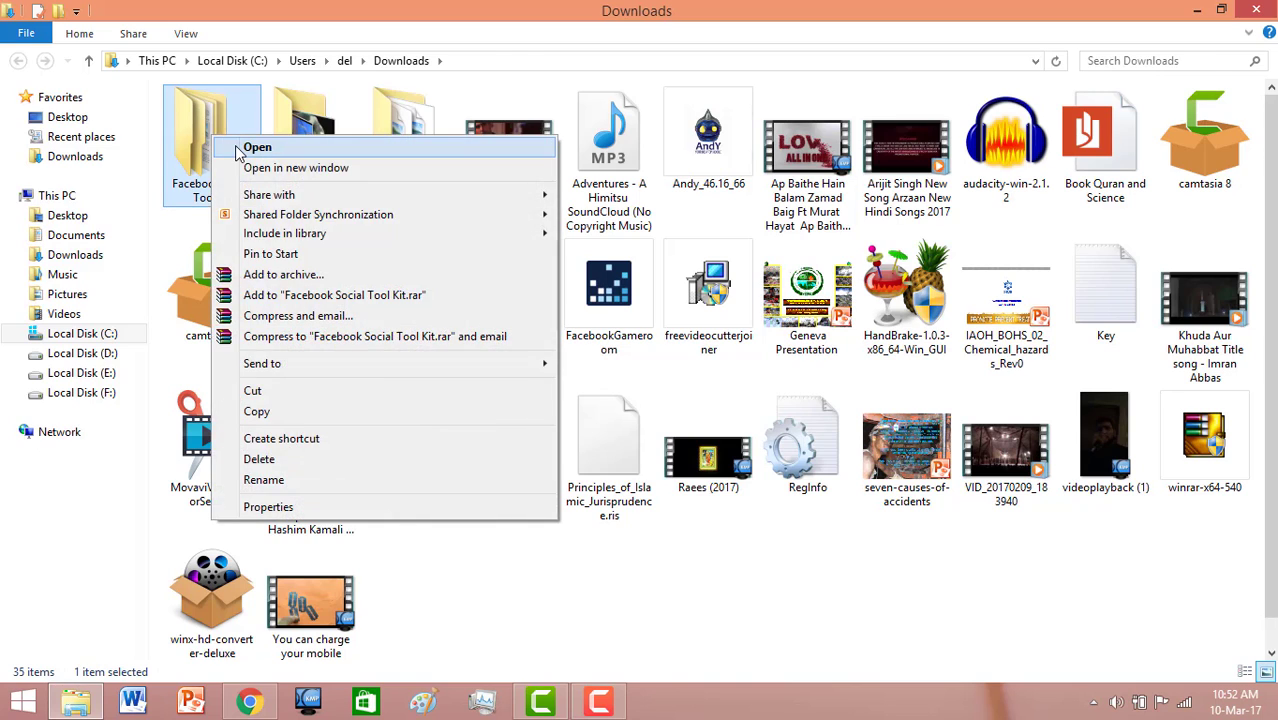
pyautogui.click(238, 148)
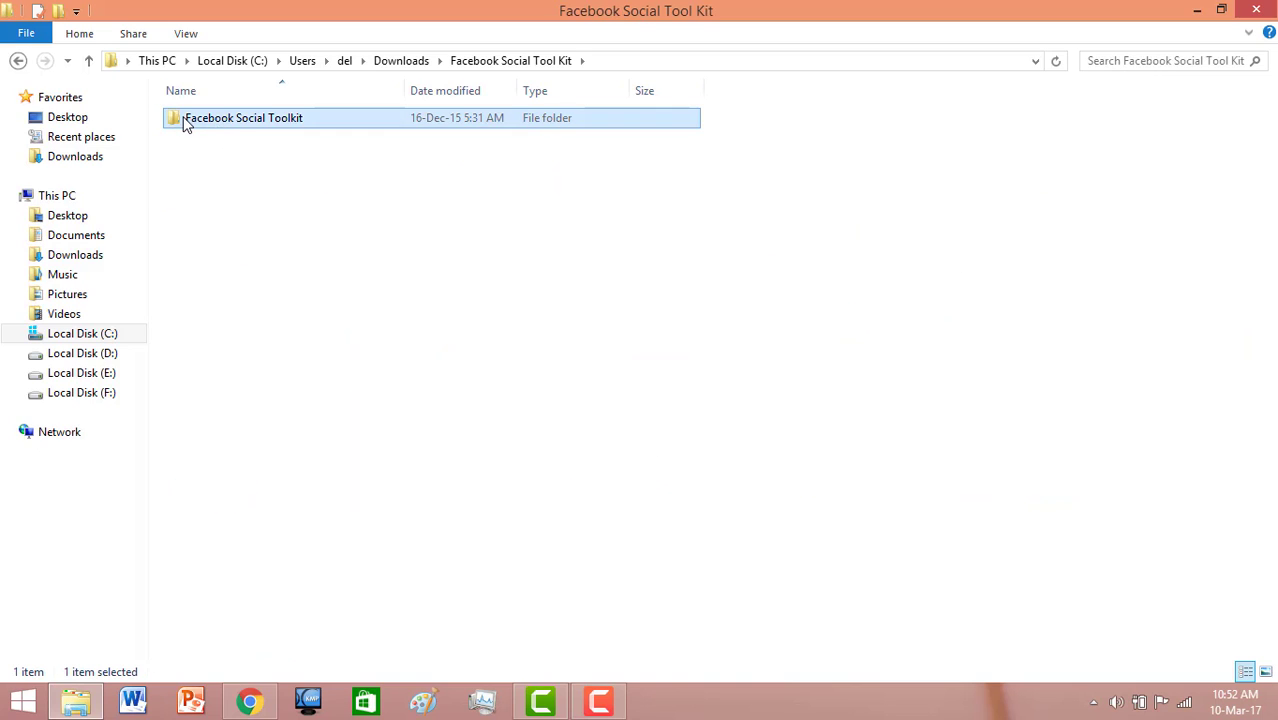
pyautogui.rightClick(184, 122)
pyautogui.click(210, 131)
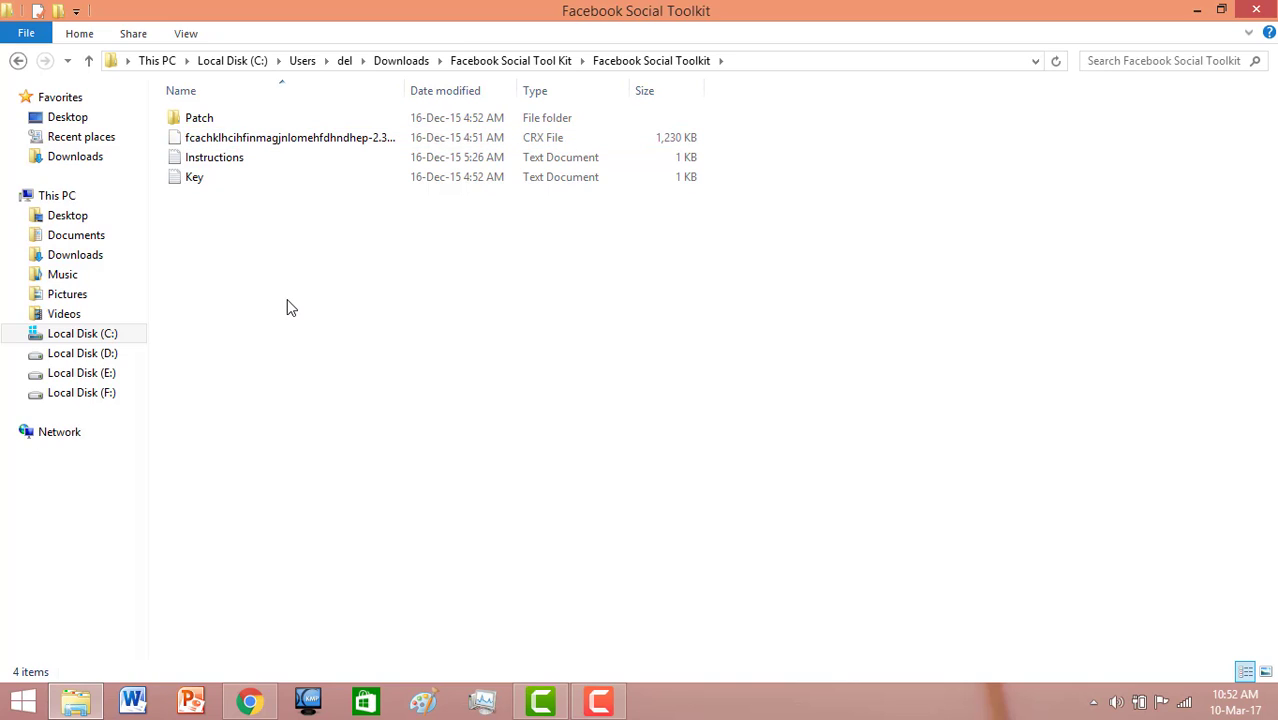
pyautogui.click(215, 137)
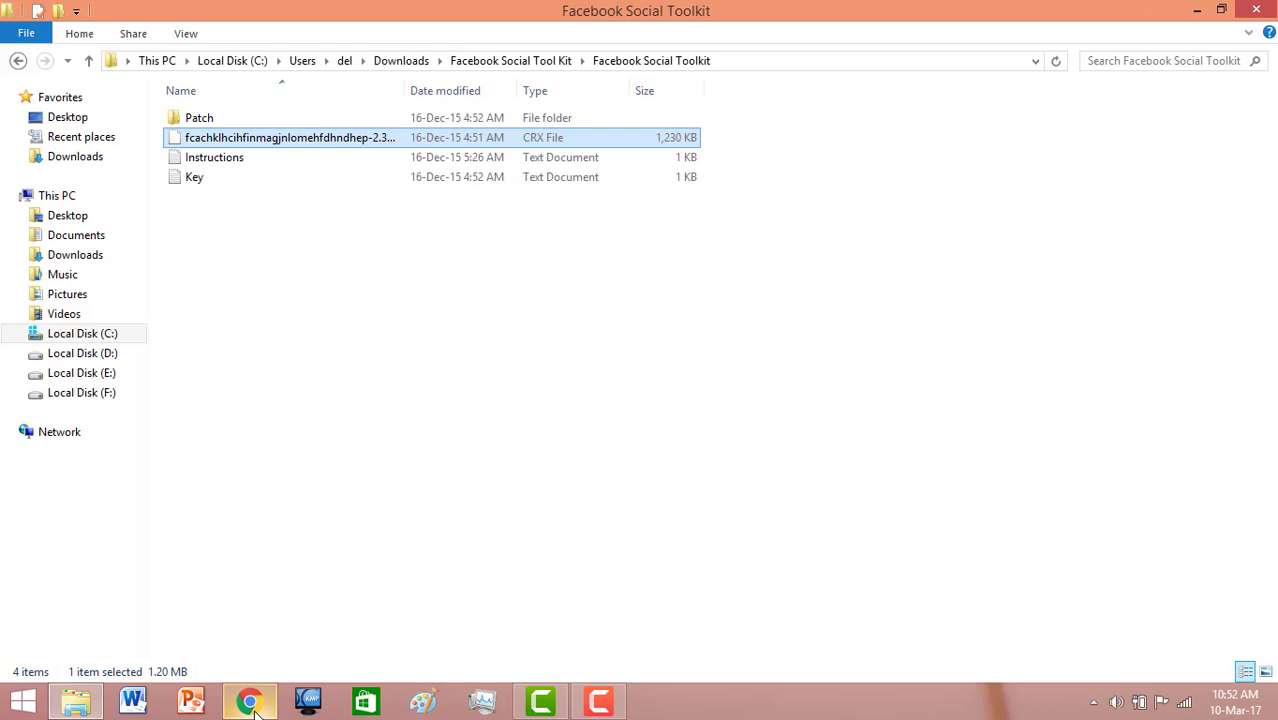
pyautogui.click(249, 702)
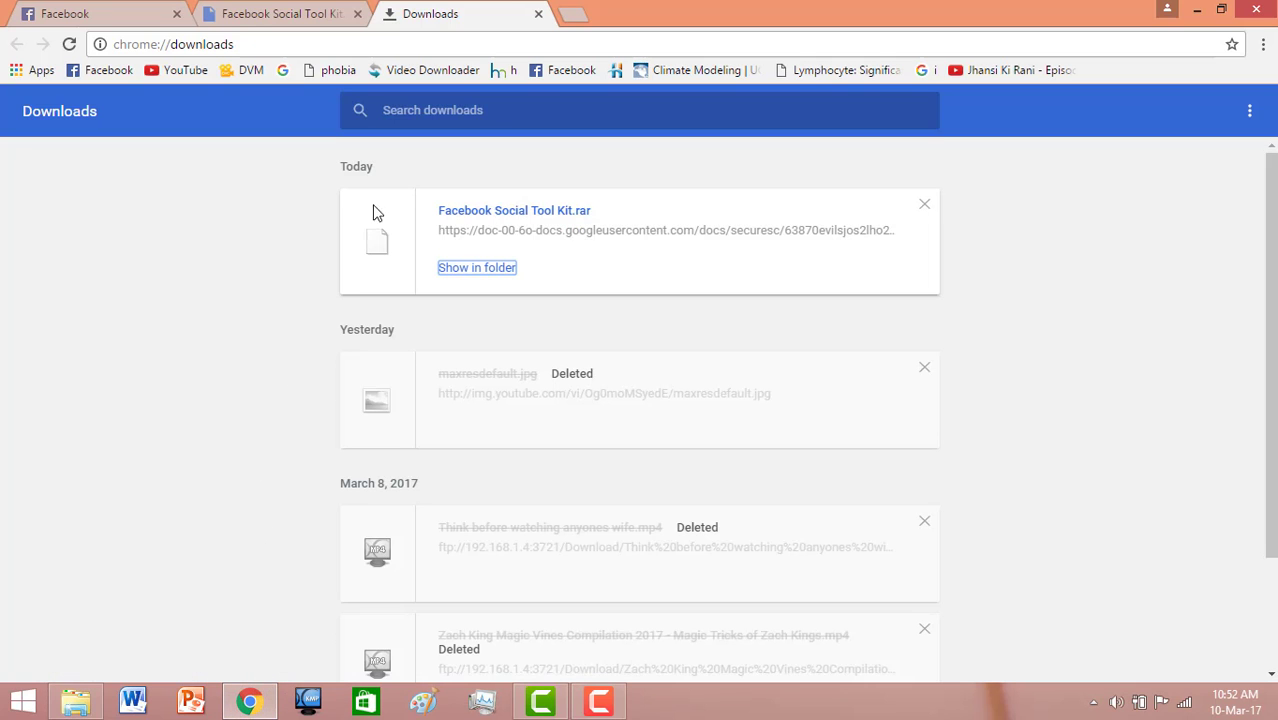
# Go to Chrome's Extensions page through Settings in the three-dot menu.
pyautogui.click(1264, 46)
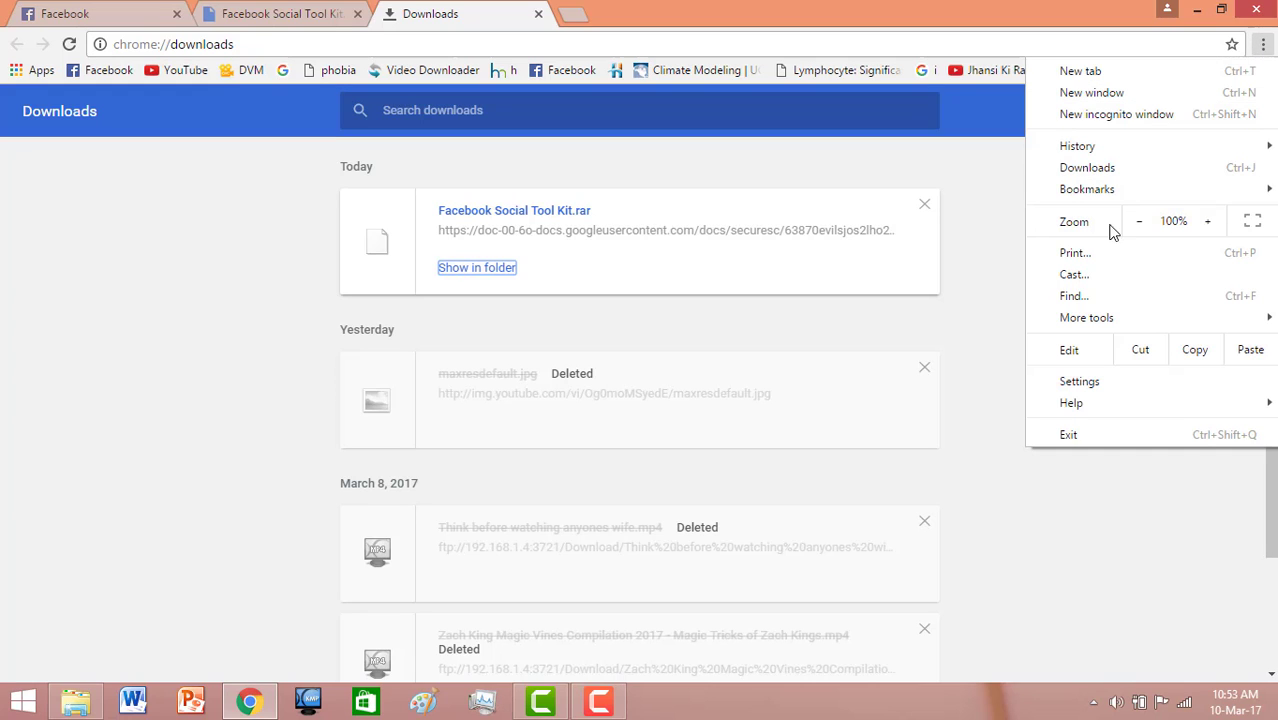
pyautogui.click(1080, 381)
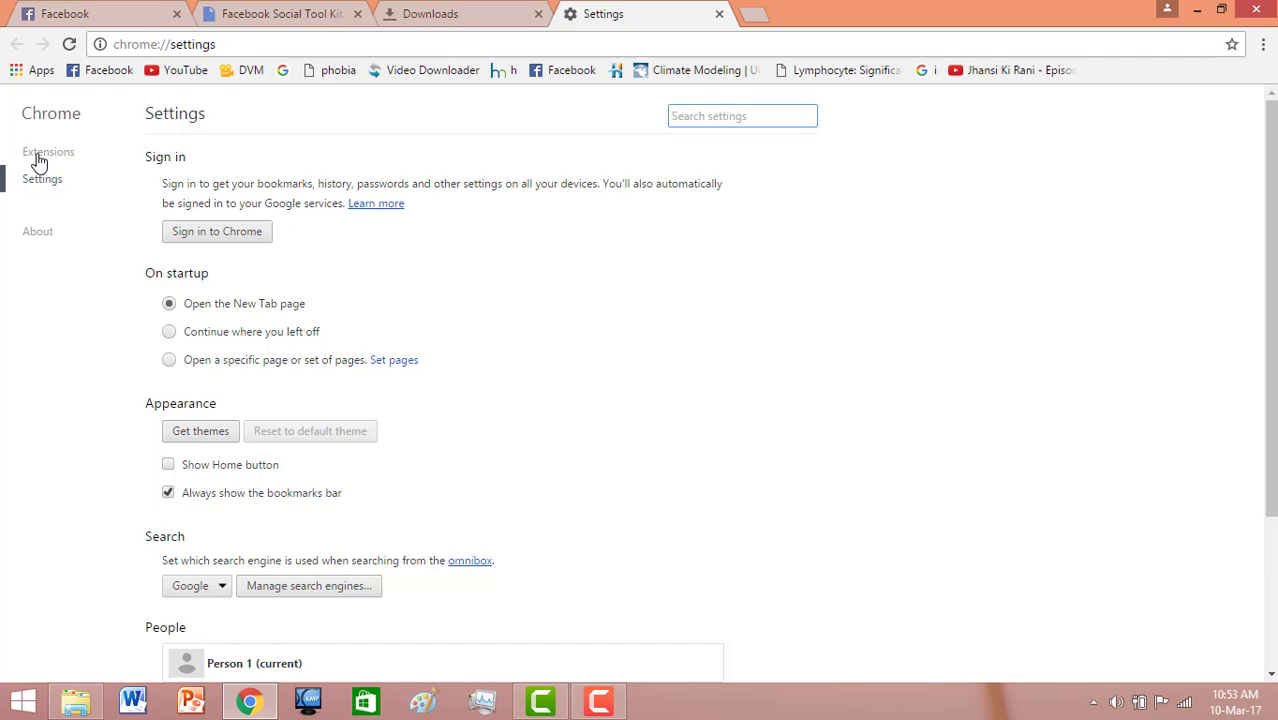
pyautogui.click(44, 158)
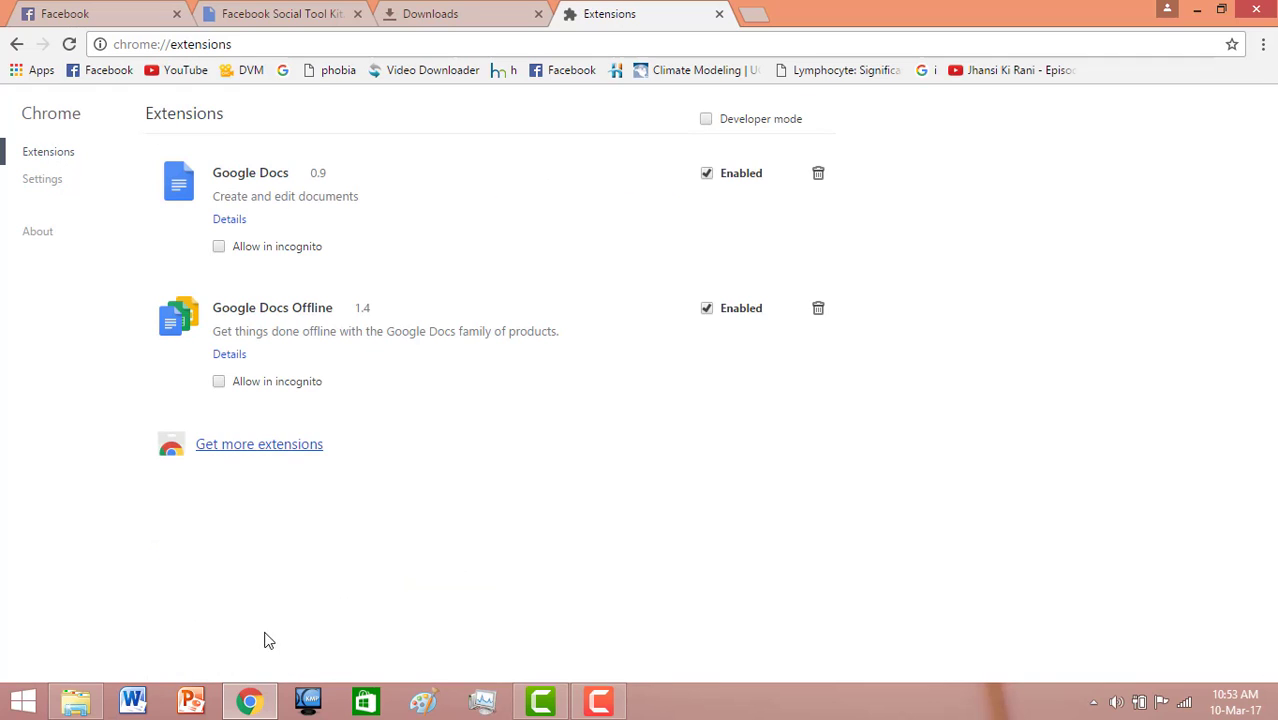
pyautogui.click(78, 700)
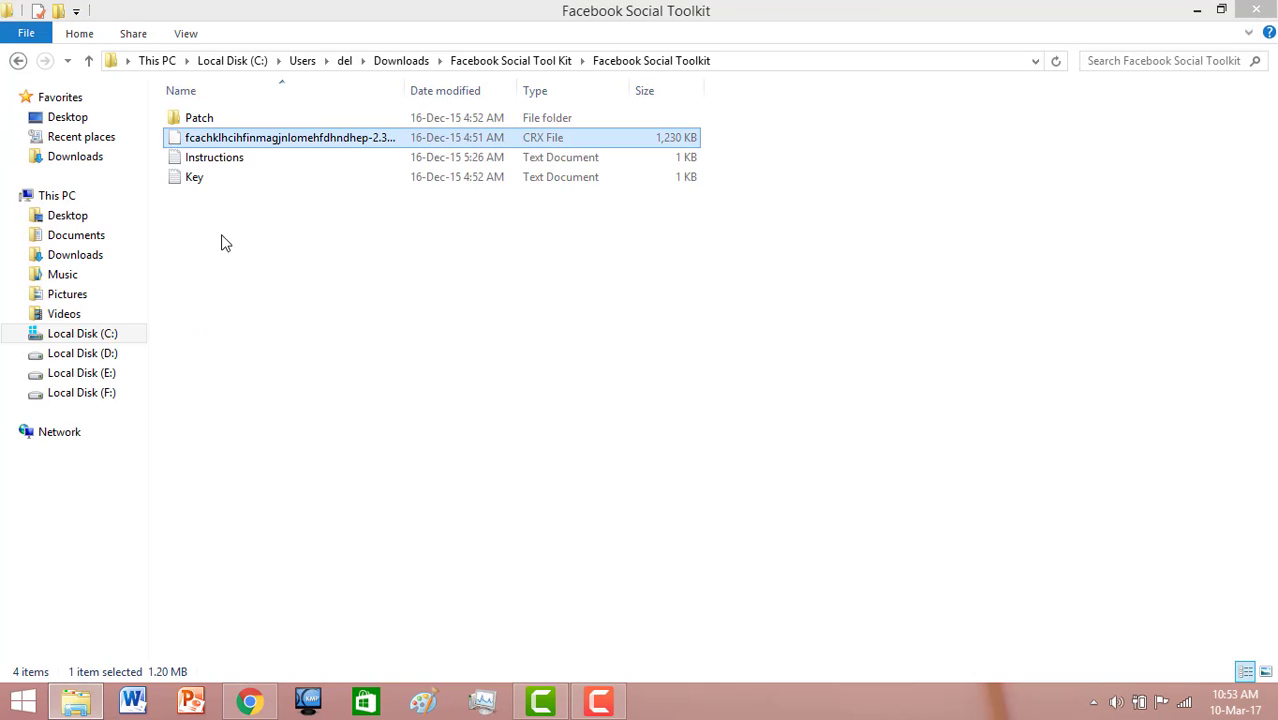
# Install Social Media Toolkit For Facebook 2.3.1 from the CRX file and dismiss the notices.
pyautogui.moveTo(208, 143); pyautogui.dragTo(652, 408)
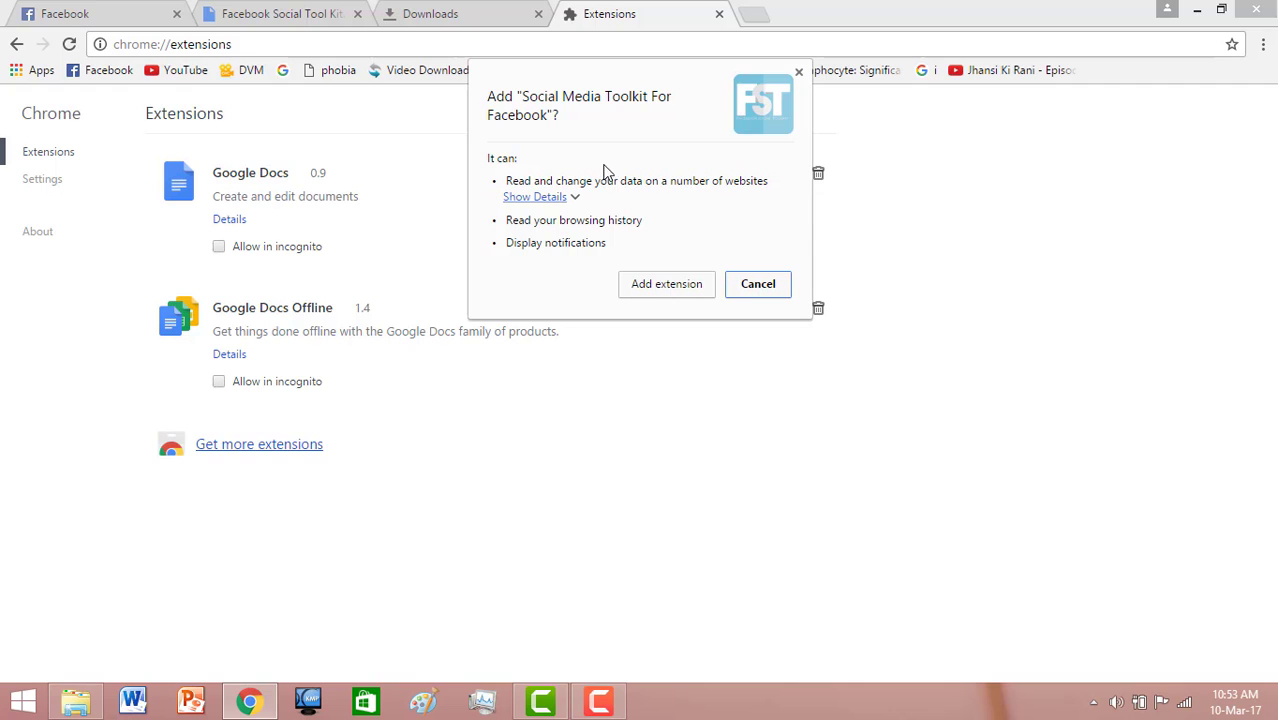
pyautogui.click(667, 286)
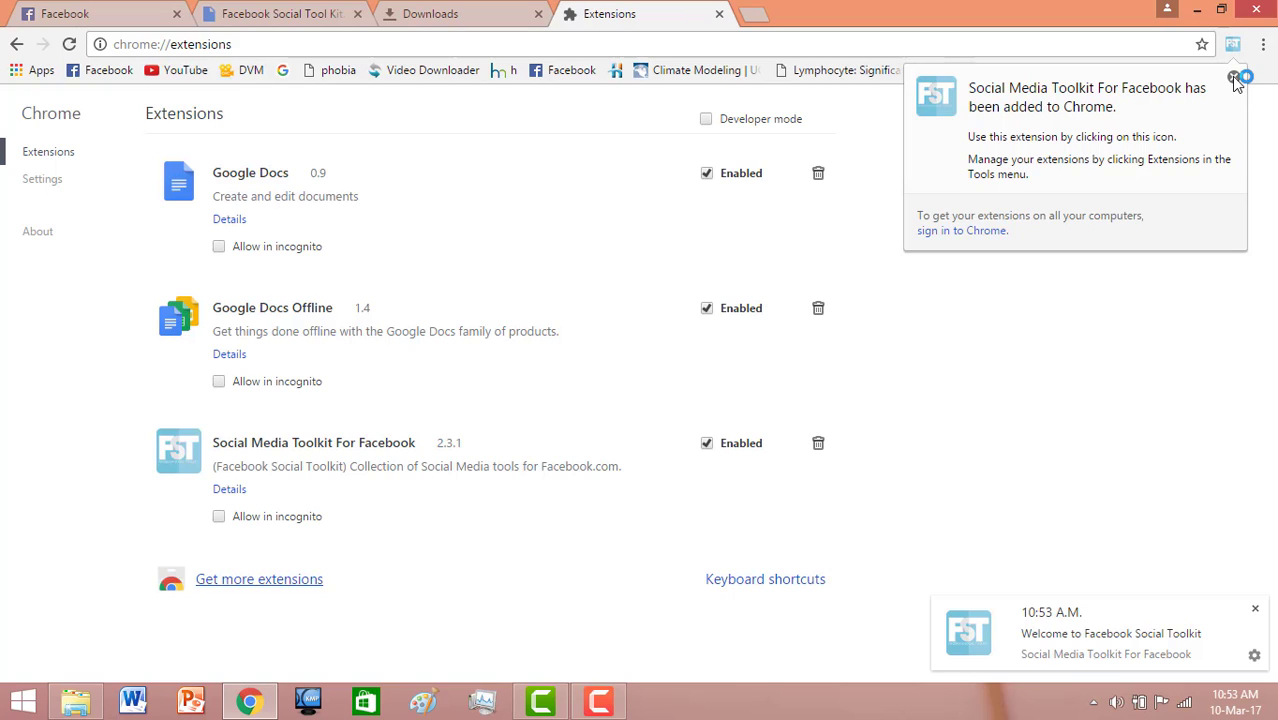
pyautogui.click(1234, 78)
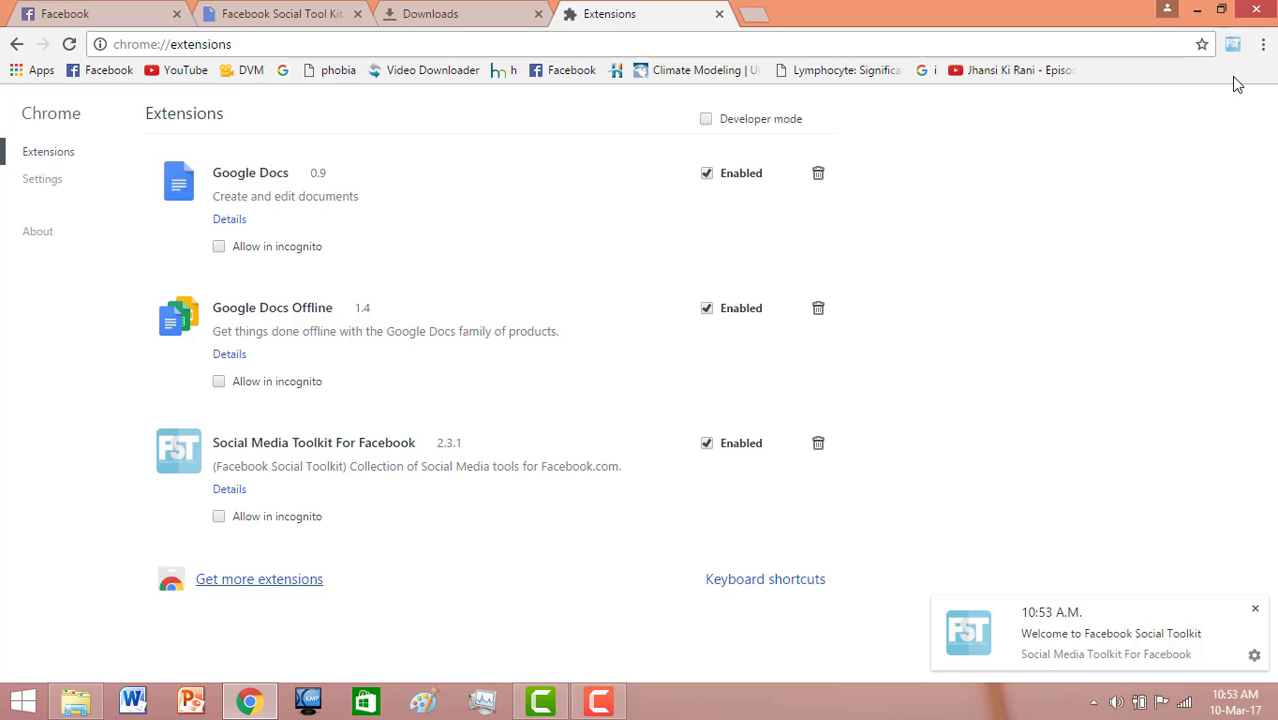
pyautogui.click(1255, 608)
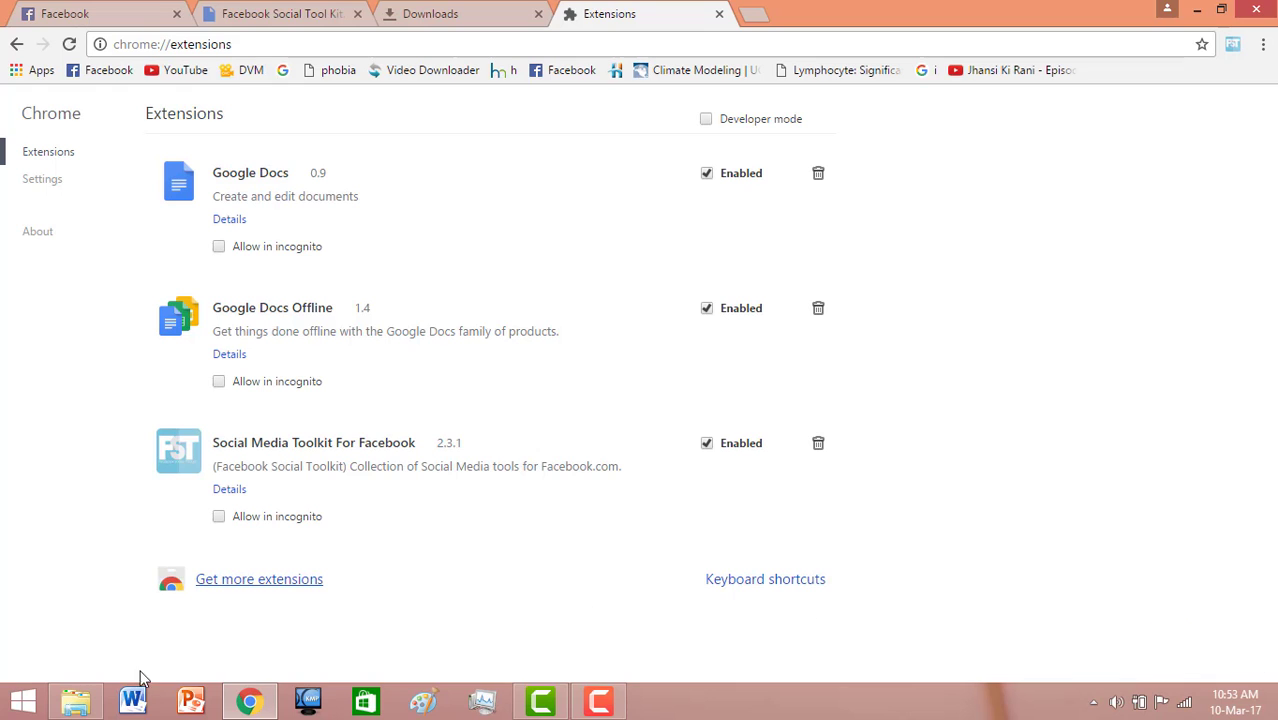
pyautogui.click(84, 698)
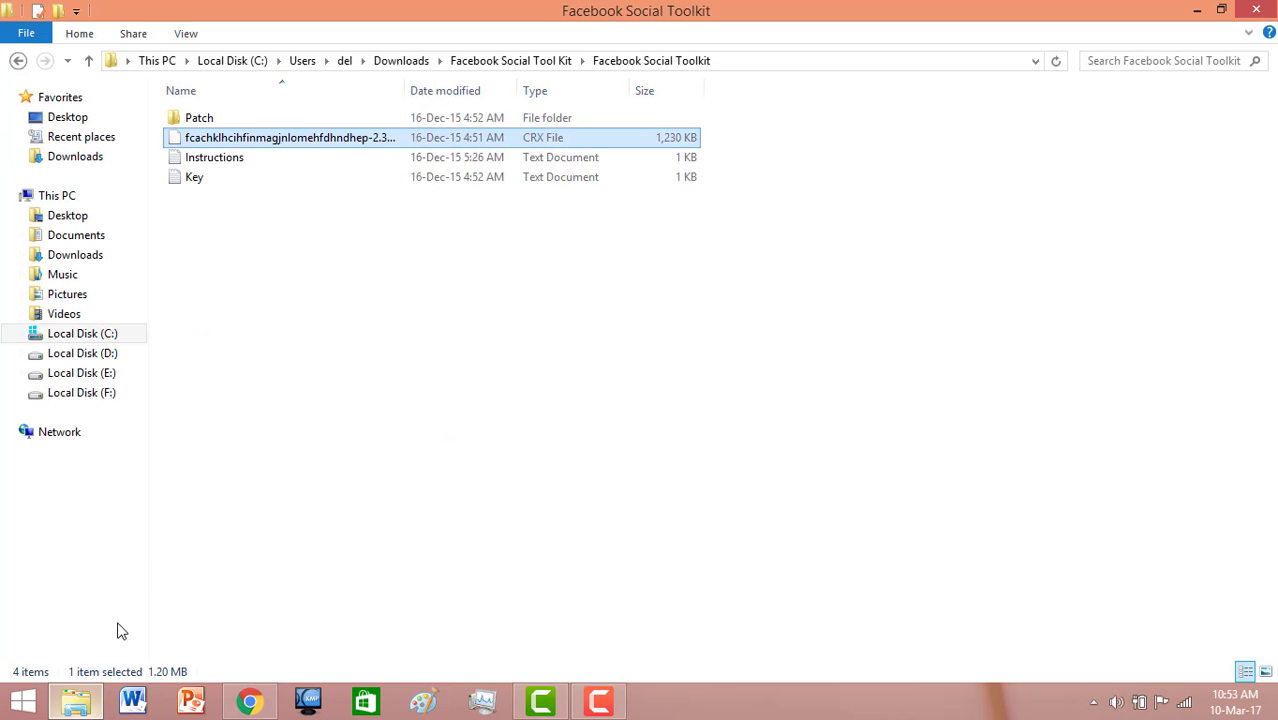
# Copy the patched validate.js file from the Patch folder.
pyautogui.rightClick(190, 119)
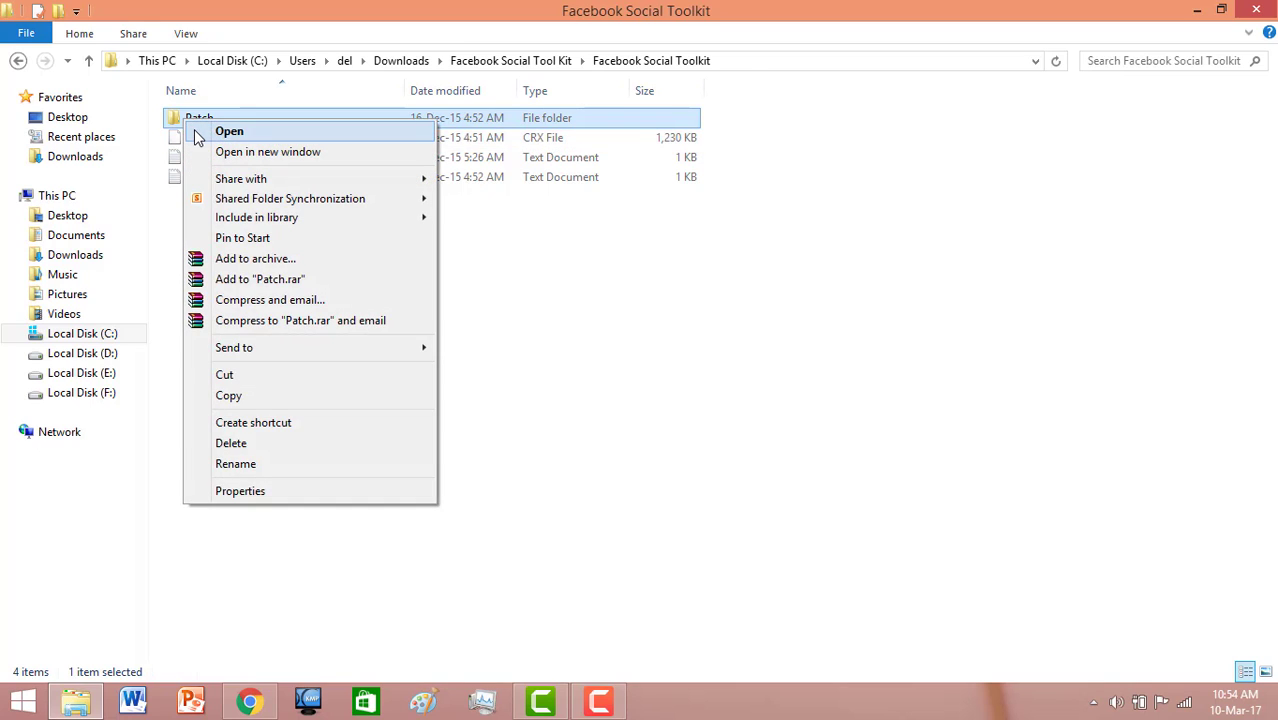
pyautogui.click(198, 133)
pyautogui.rightClick(197, 120)
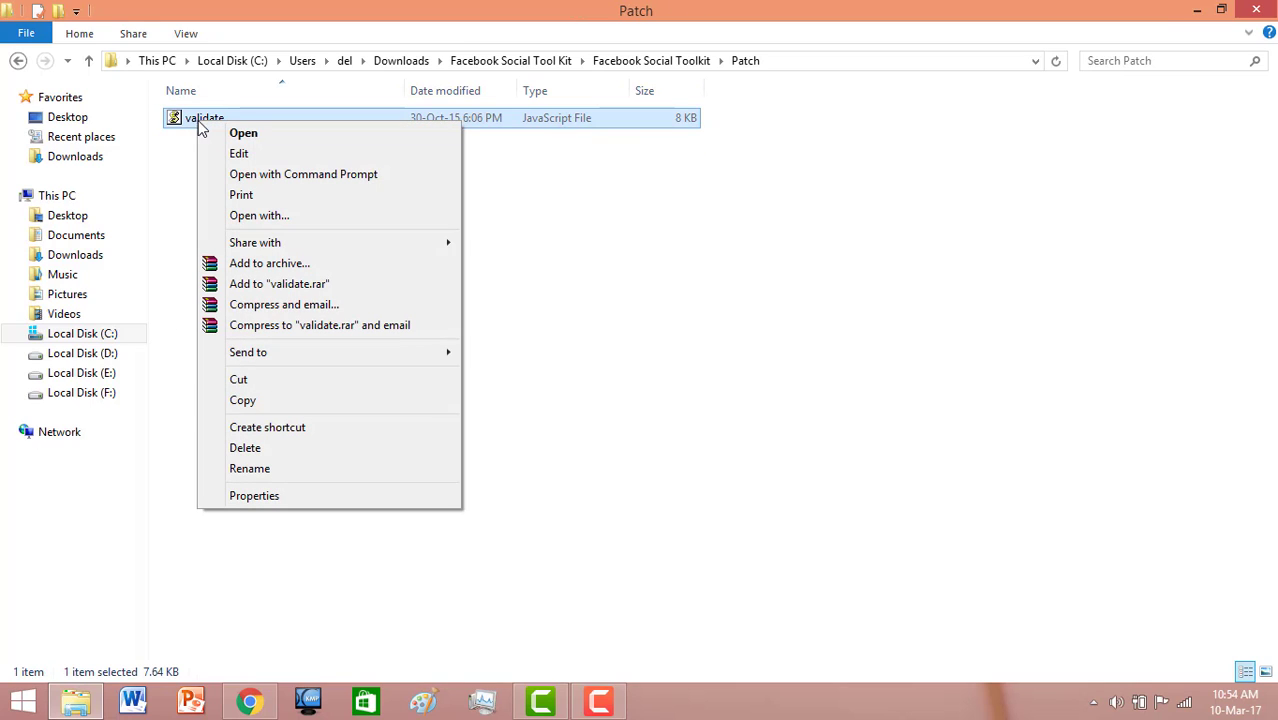
pyautogui.click(240, 400)
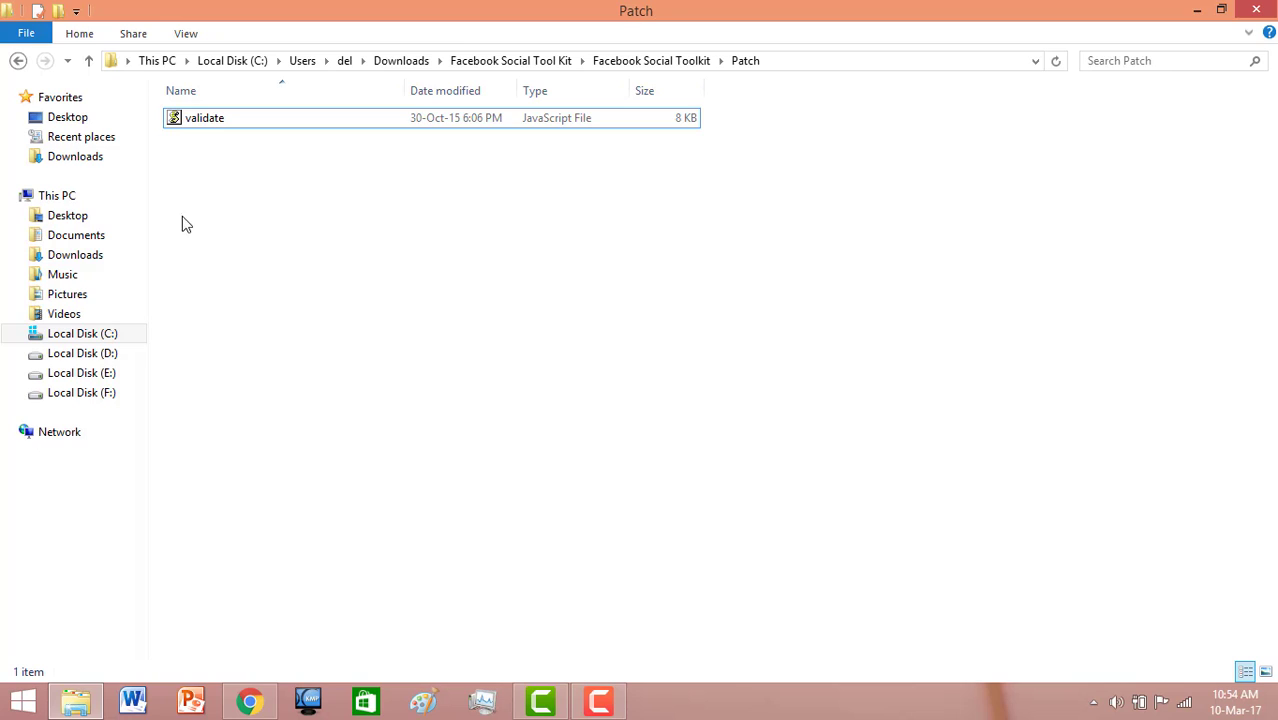
# Navigate through This PC > Local Disk (C:) > Users into the user's profile folder.
pyautogui.click(88, 337)
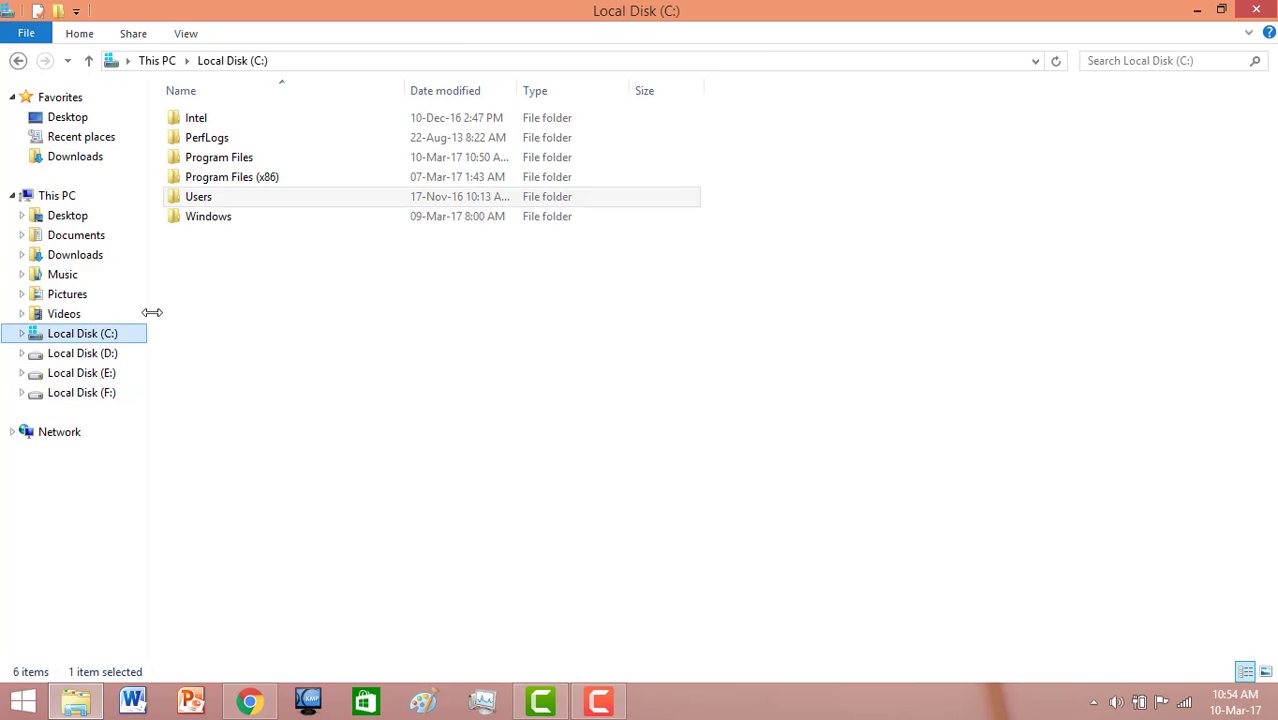
pyautogui.click(55, 196)
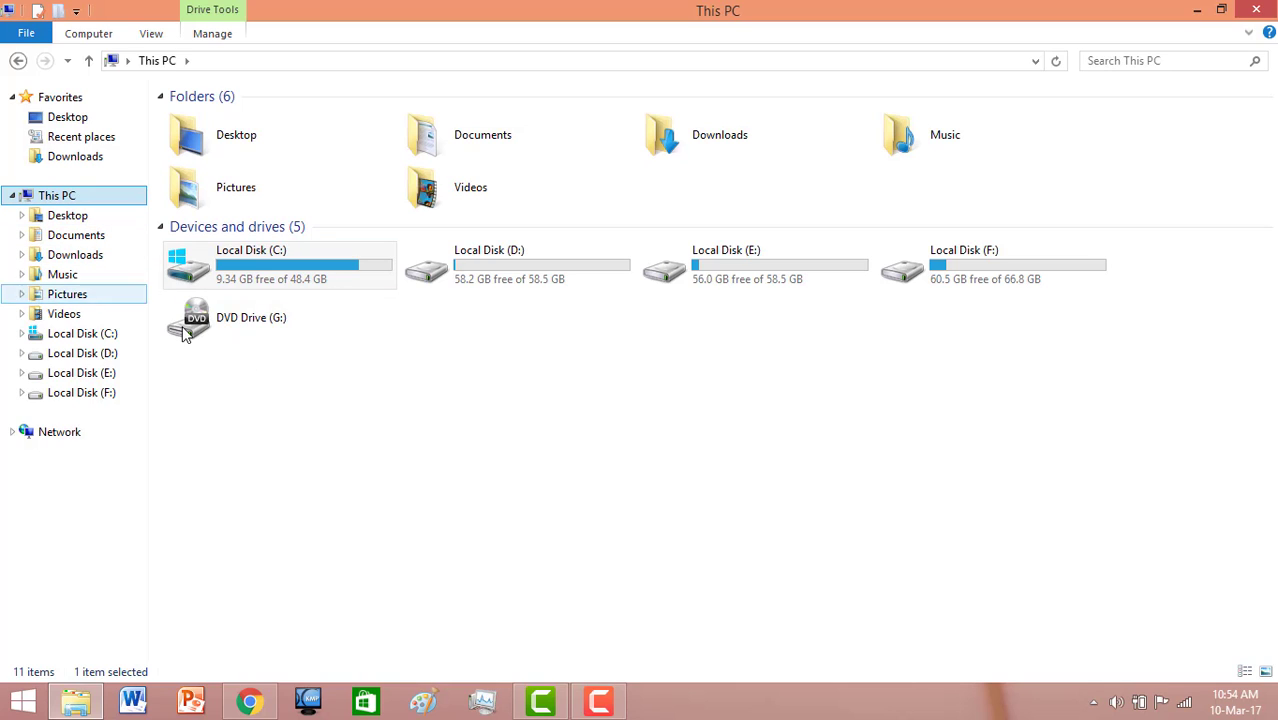
pyautogui.rightClick(238, 268)
pyautogui.click(262, 281)
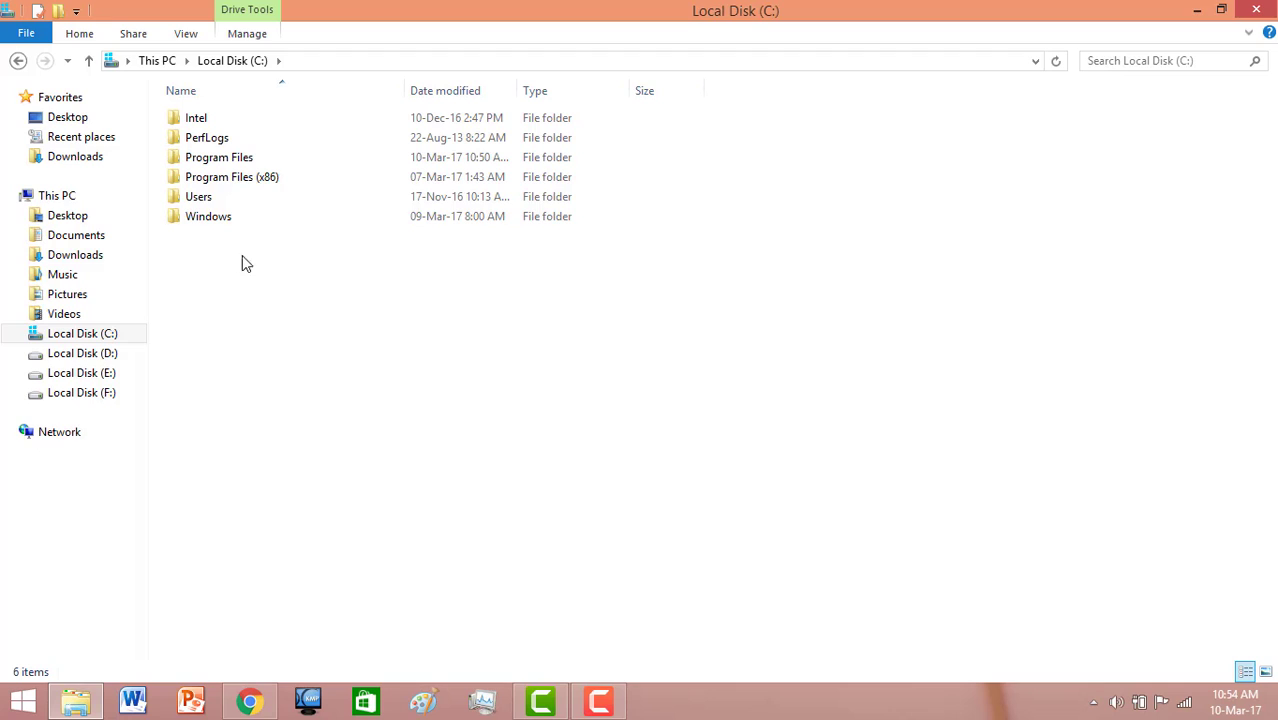
pyautogui.rightClick(193, 203)
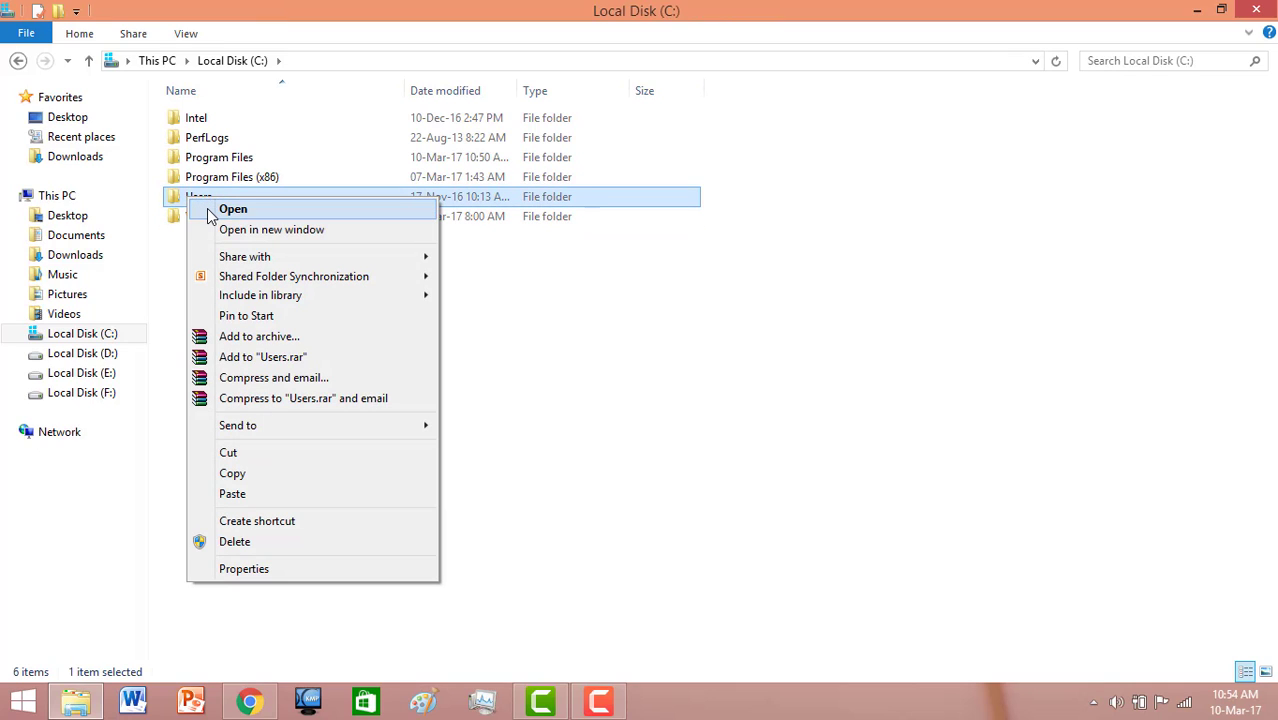
pyautogui.click(212, 210)
pyautogui.click(181, 140)
pyautogui.click(180, 127)
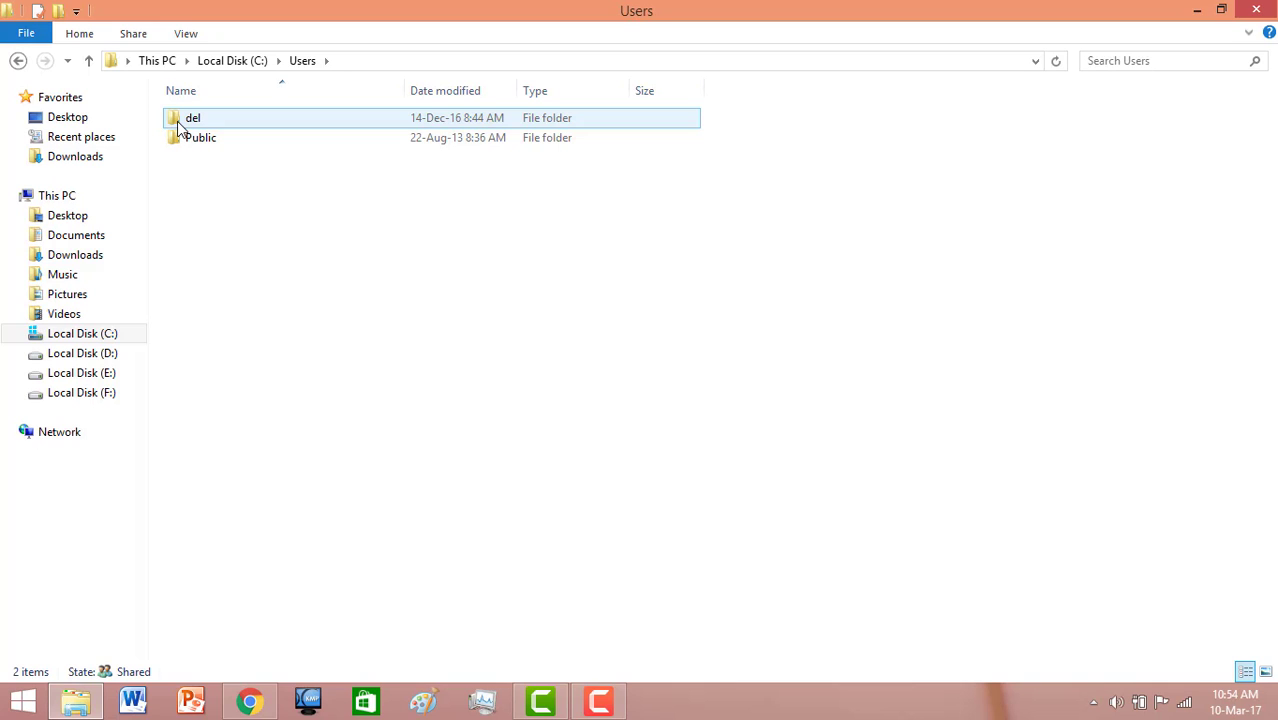
pyautogui.rightClick(180, 127)
pyautogui.click(200, 131)
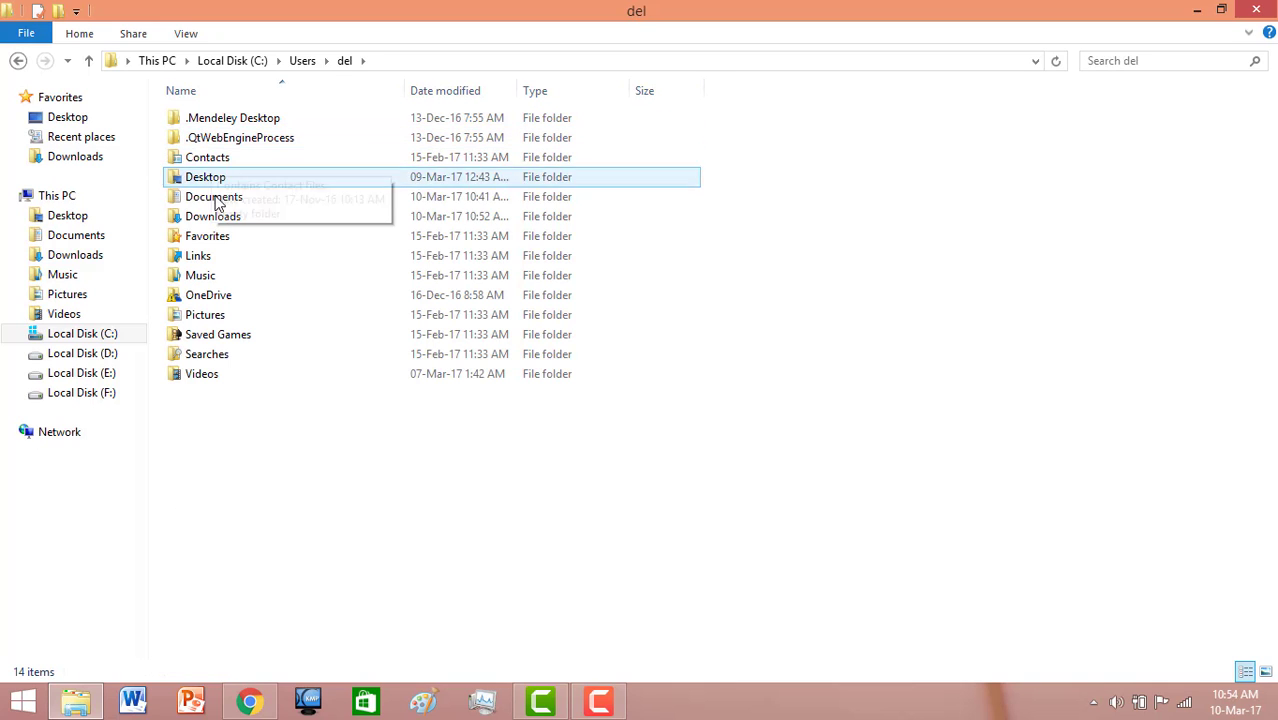
# Turn on Hidden items in the View tab and open the AppData folder.
pyautogui.click(186, 34)
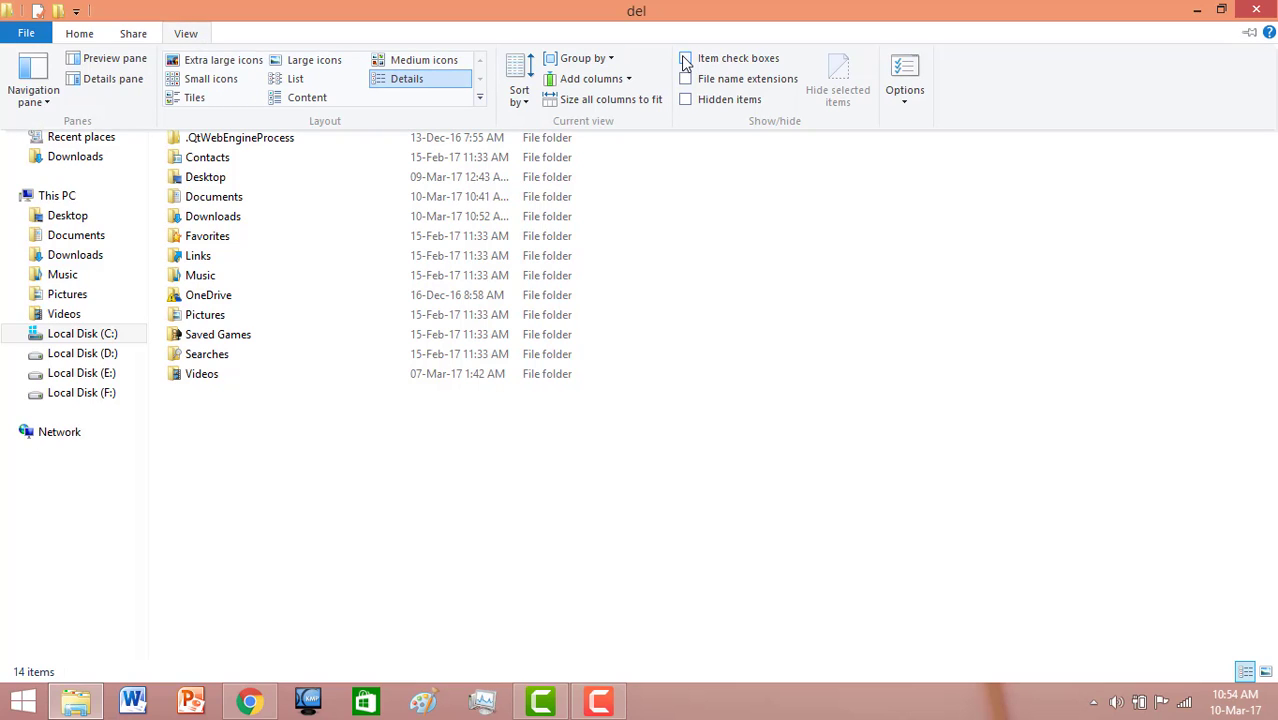
pyautogui.click(686, 100)
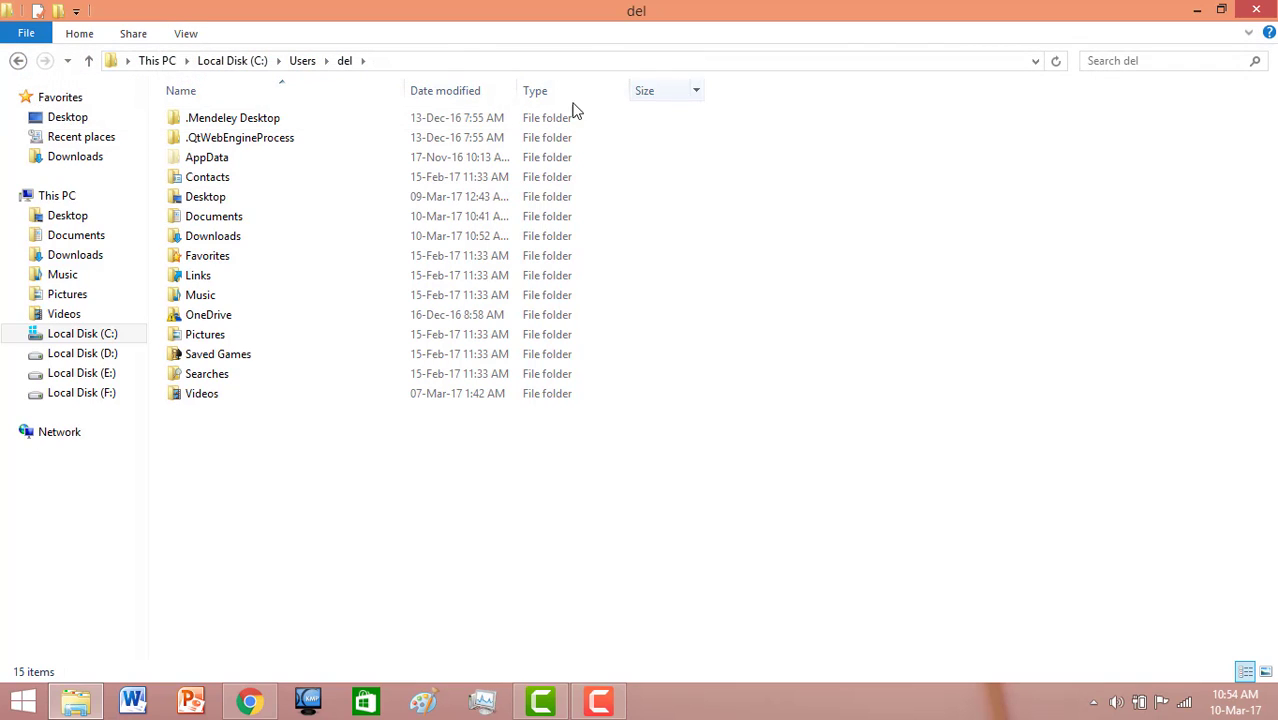
pyautogui.click(212, 163)
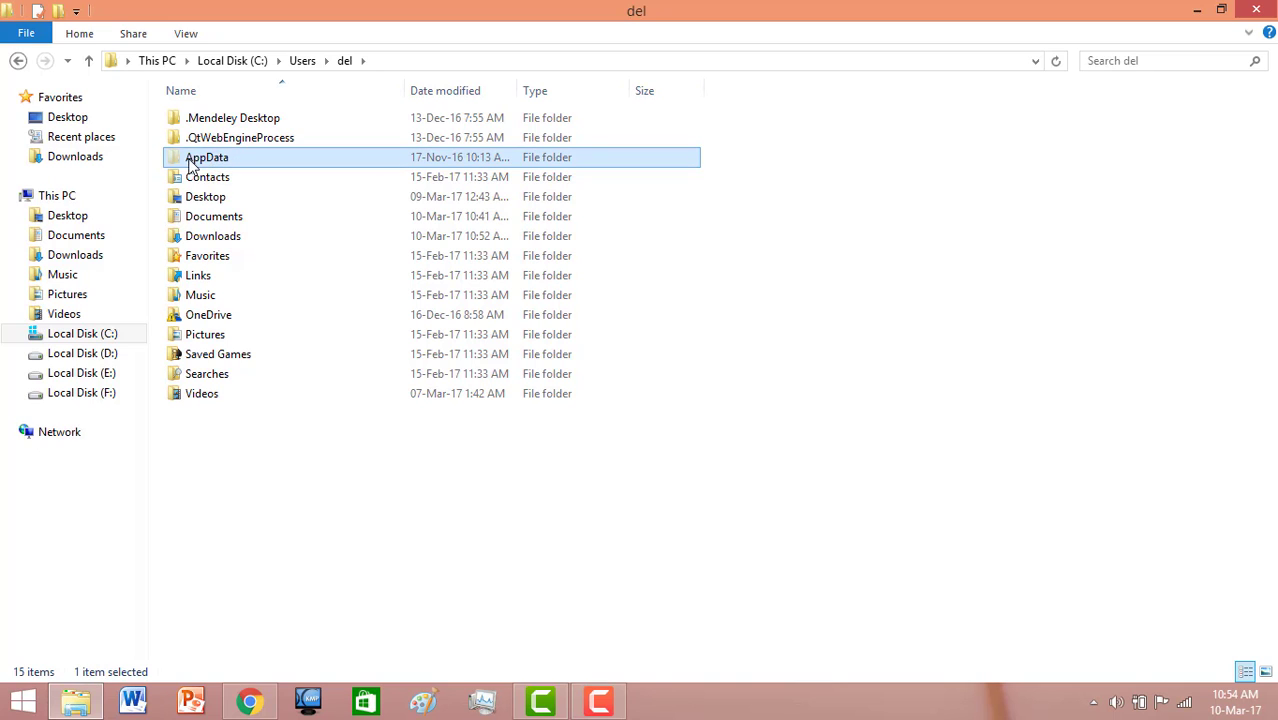
pyautogui.rightClick(193, 165)
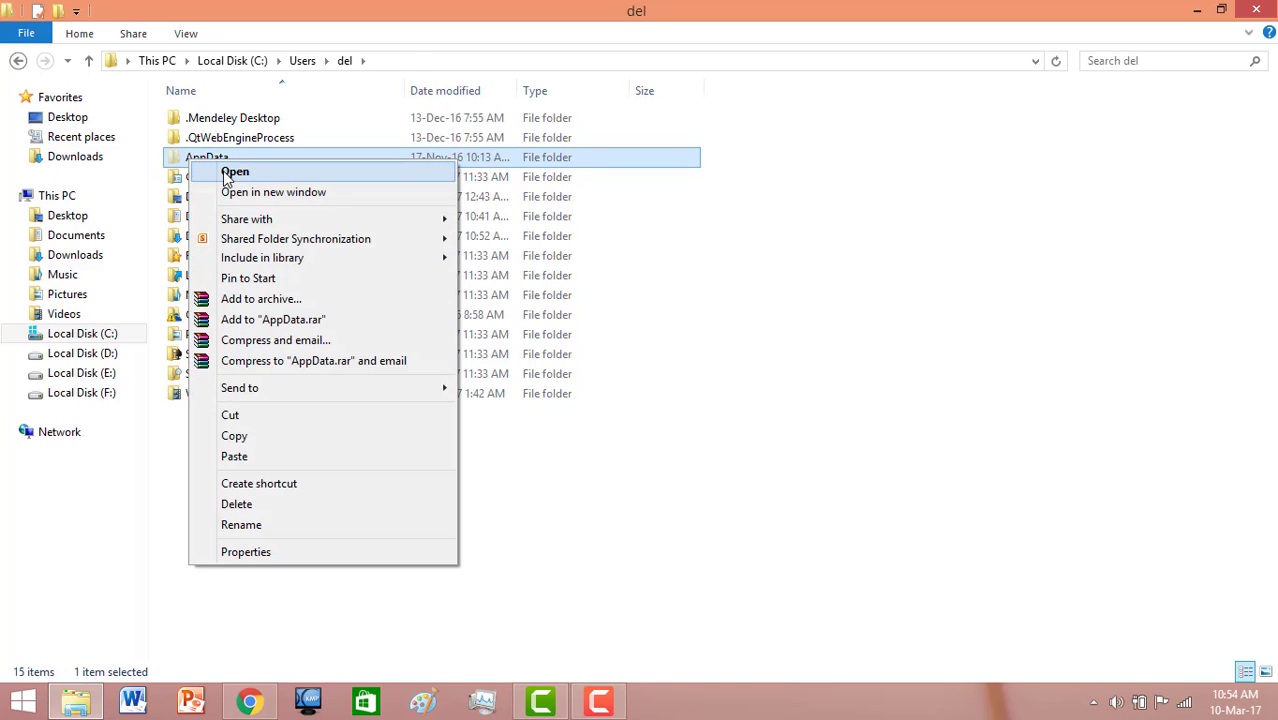
pyautogui.click(224, 170)
# Open Local > Google > Chrome > User Data.
pyautogui.rightClick(200, 121)
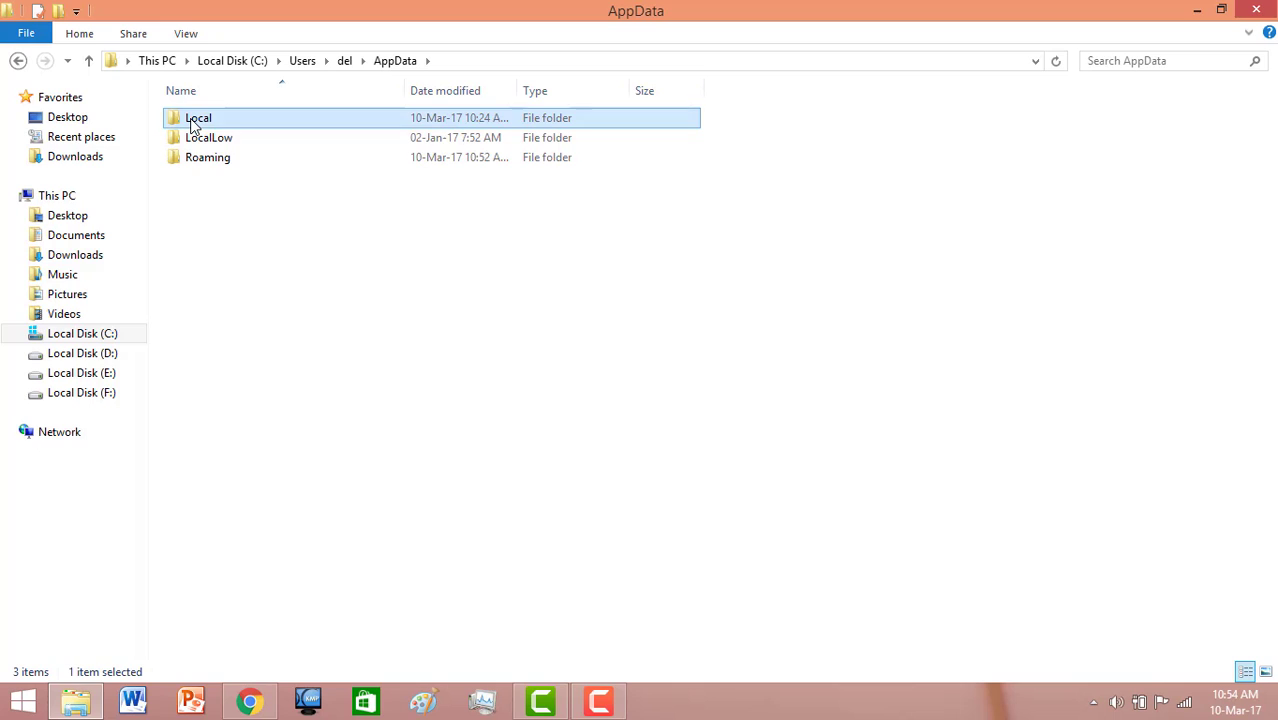
pyautogui.click(225, 132)
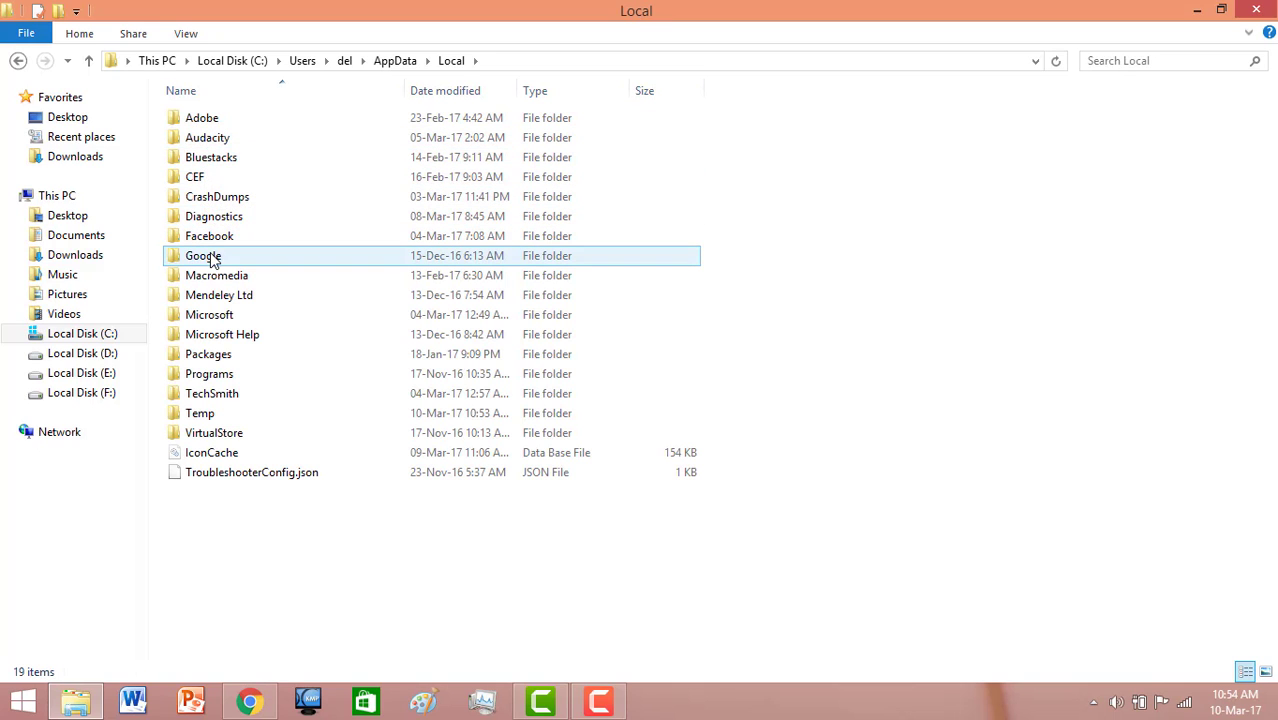
pyautogui.rightClick(188, 262)
pyautogui.click(230, 268)
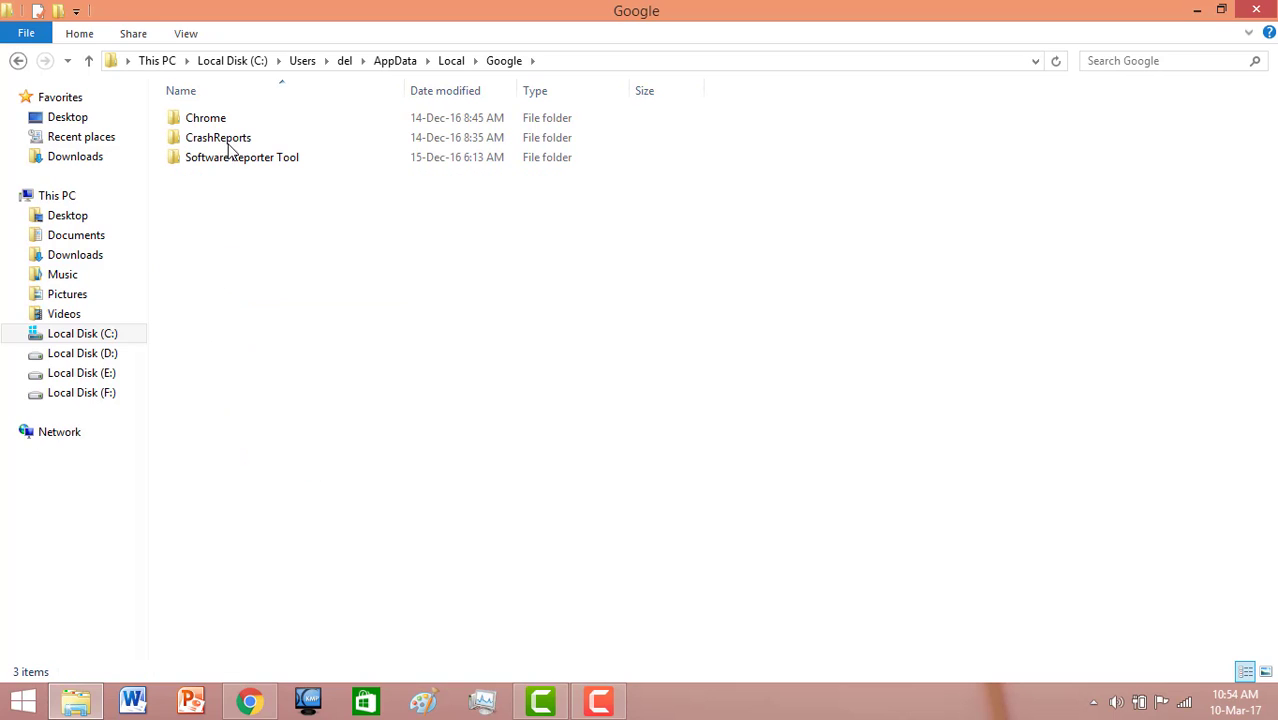
pyautogui.rightClick(192, 117)
pyautogui.click(210, 122)
pyautogui.click(203, 124)
pyautogui.rightClick(200, 119)
pyautogui.click(226, 138)
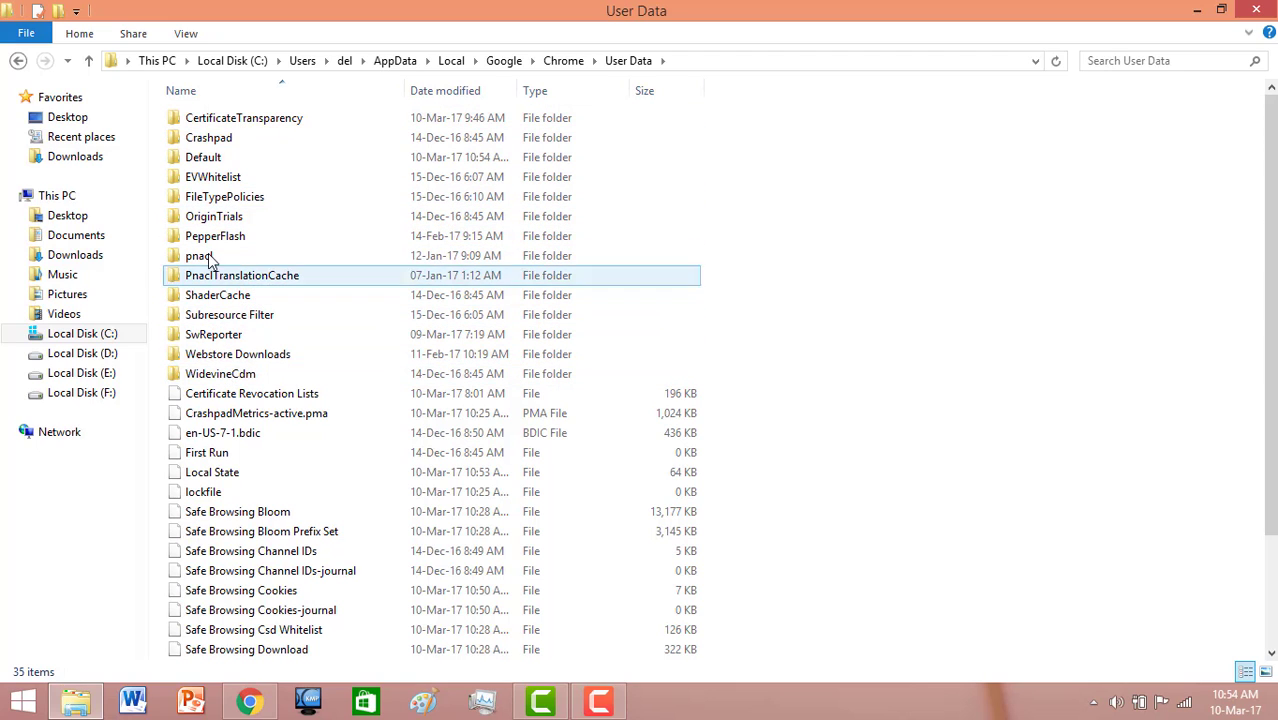
# Open Default > Extensions inside User Data.
pyautogui.click(195, 161)
pyautogui.rightClick(195, 161)
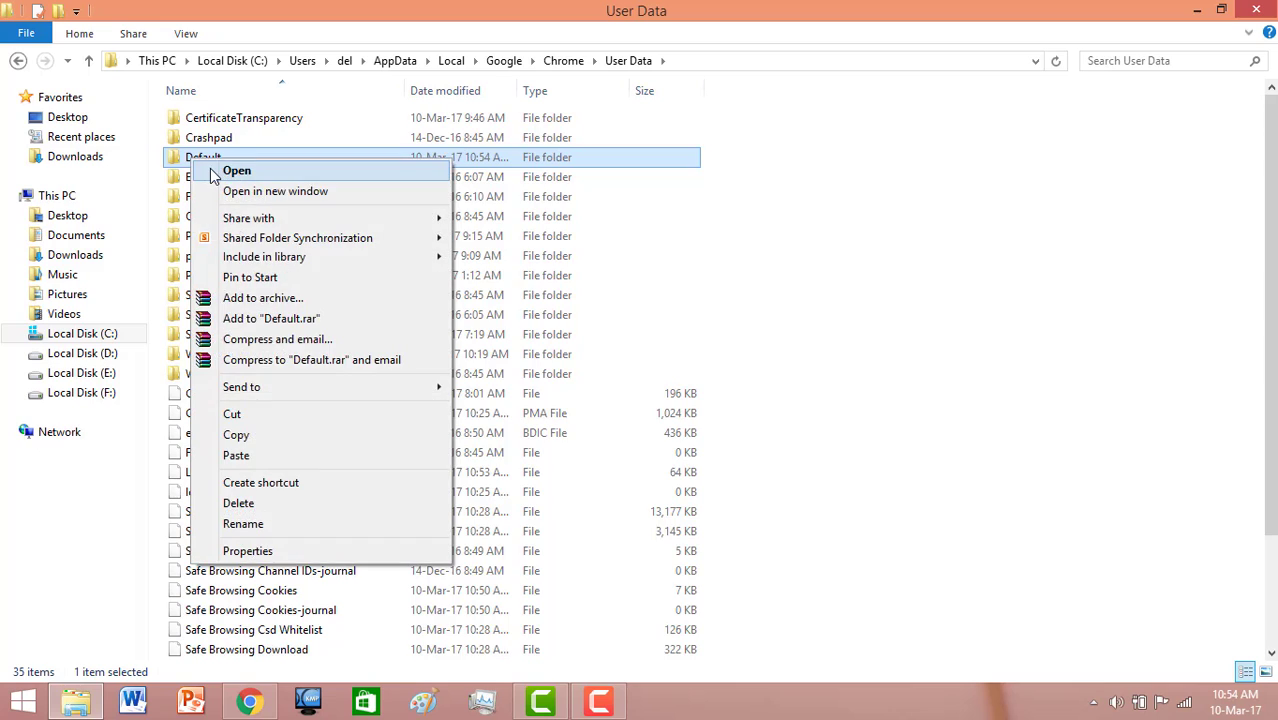
pyautogui.click(225, 171)
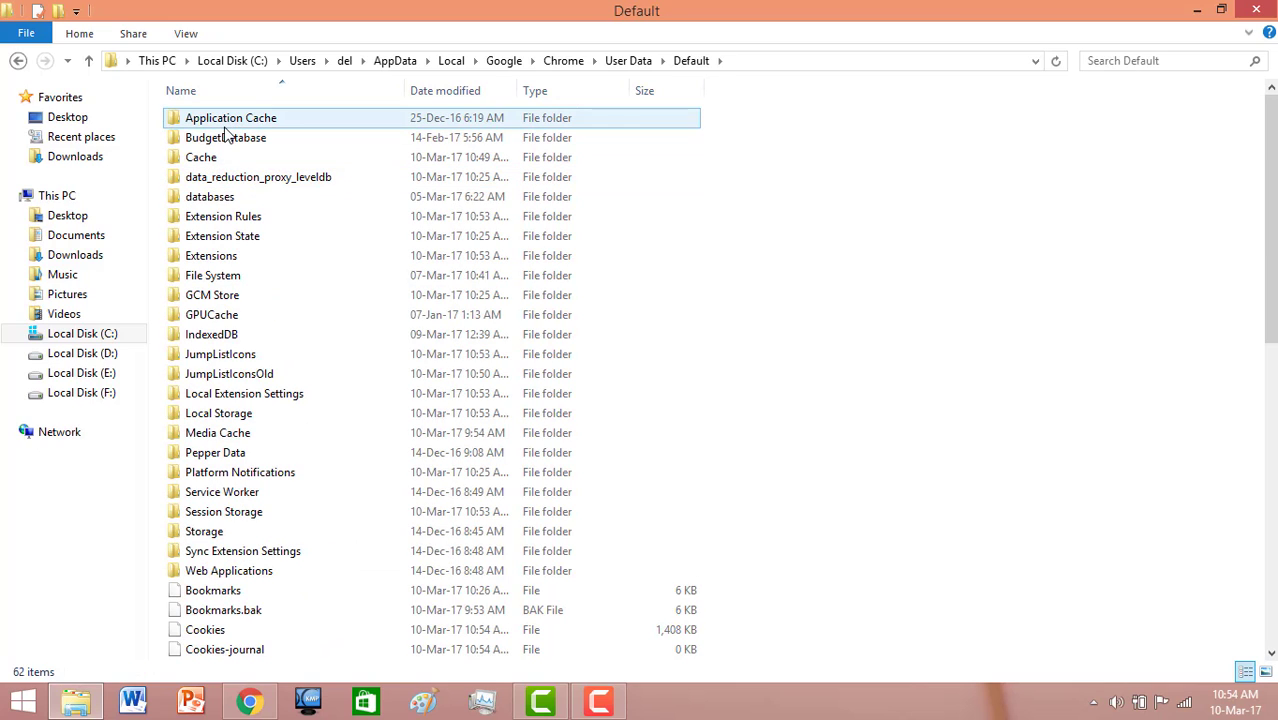
pyautogui.click(193, 262)
pyautogui.rightClick(193, 262)
pyautogui.click(212, 266)
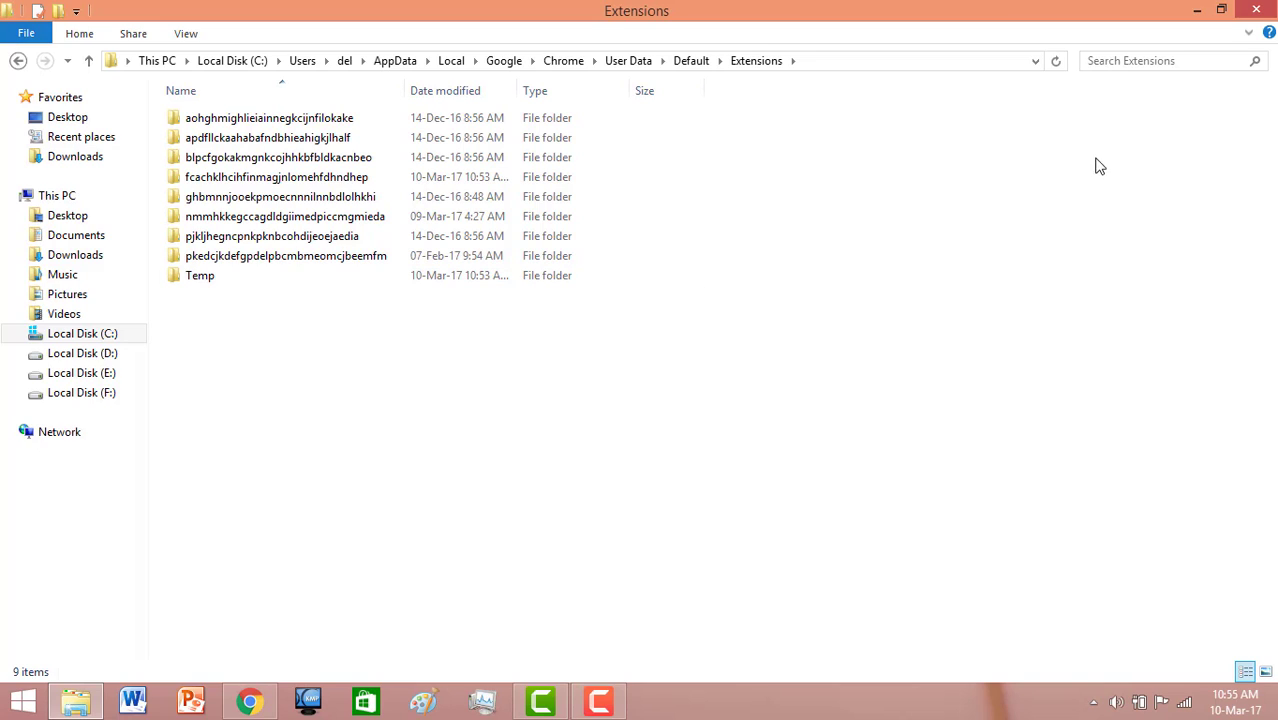
# Search the Extensions folder for 'validate' and open validate.js's containing global folder.
pyautogui.click(1101, 62)
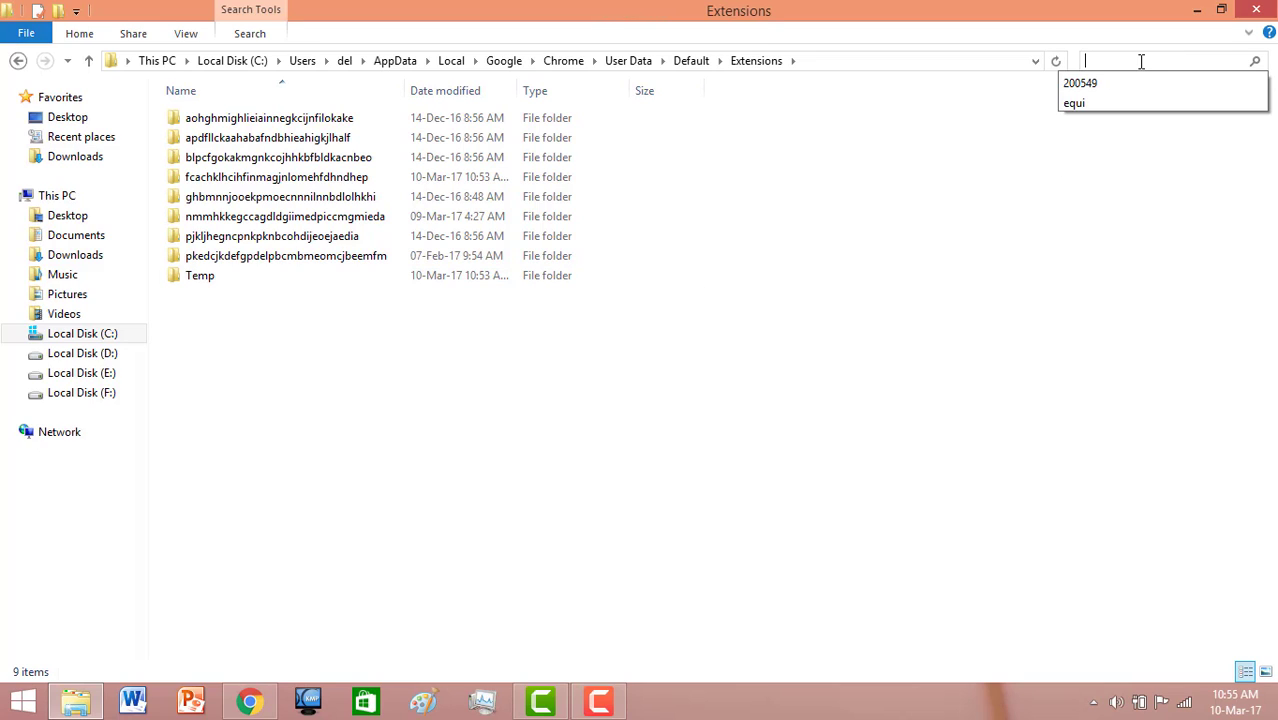
pyautogui.write('validate')
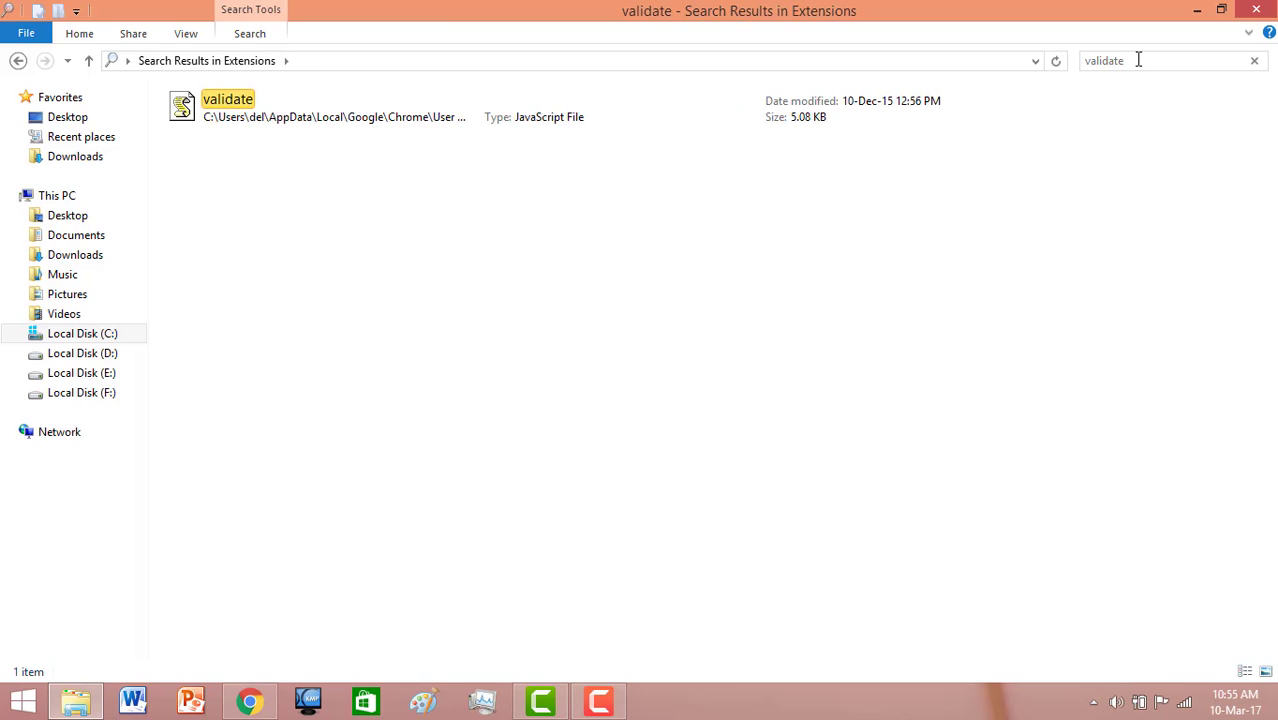
pyautogui.rightClick(220, 108)
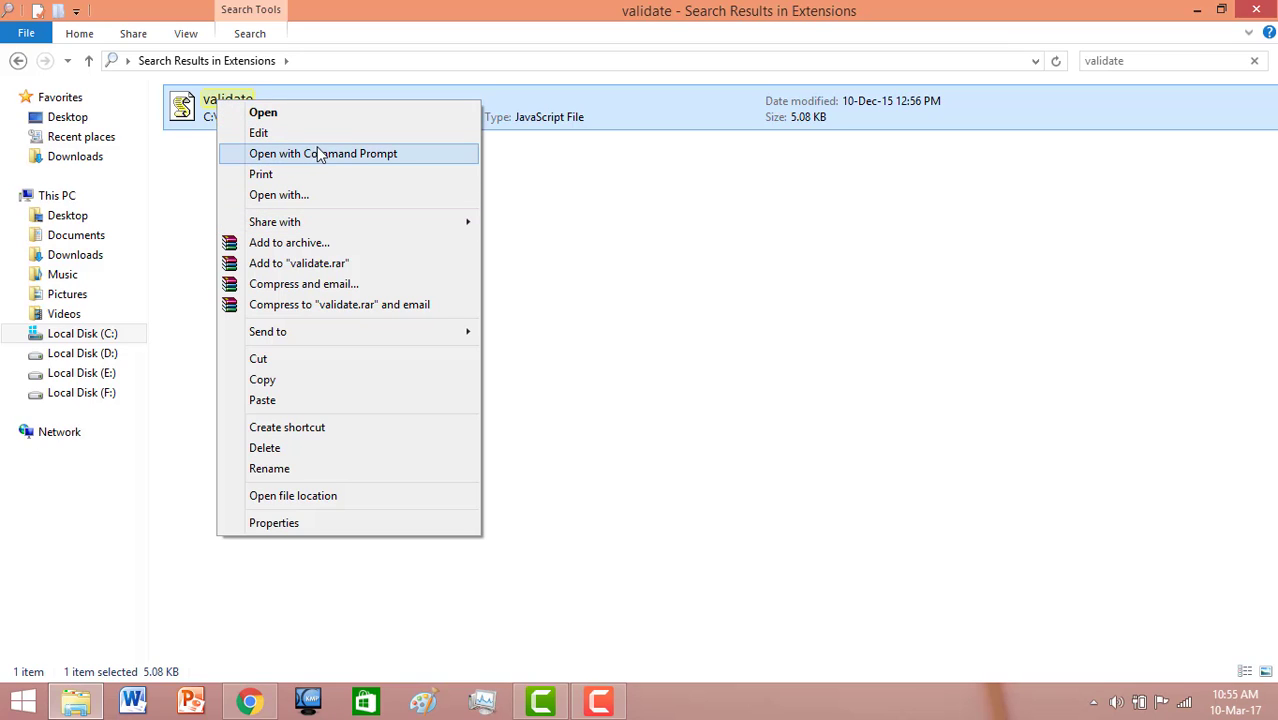
pyautogui.click(302, 496)
pyautogui.click(190, 161)
# Replace the 6 KB validate.js with the 8 KB patched copy, then return to Chrome's Extensions page.
pyautogui.rightClick(190, 163)
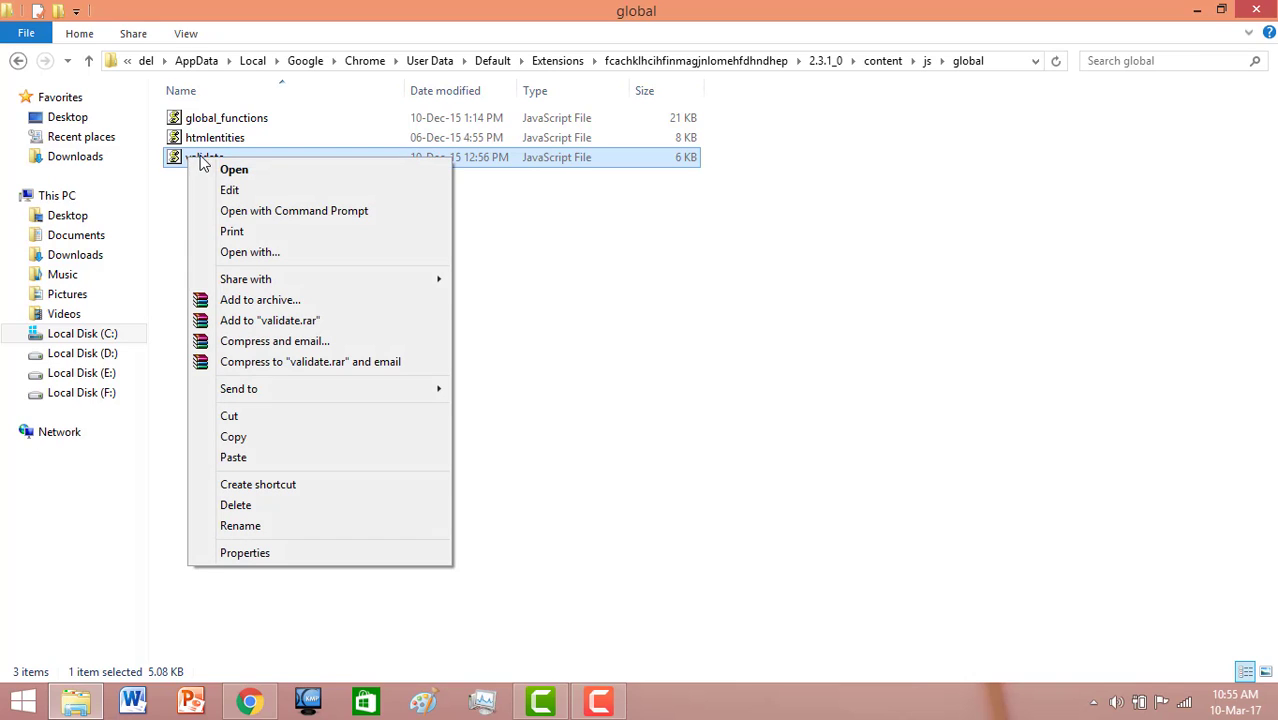
pyautogui.click(253, 513)
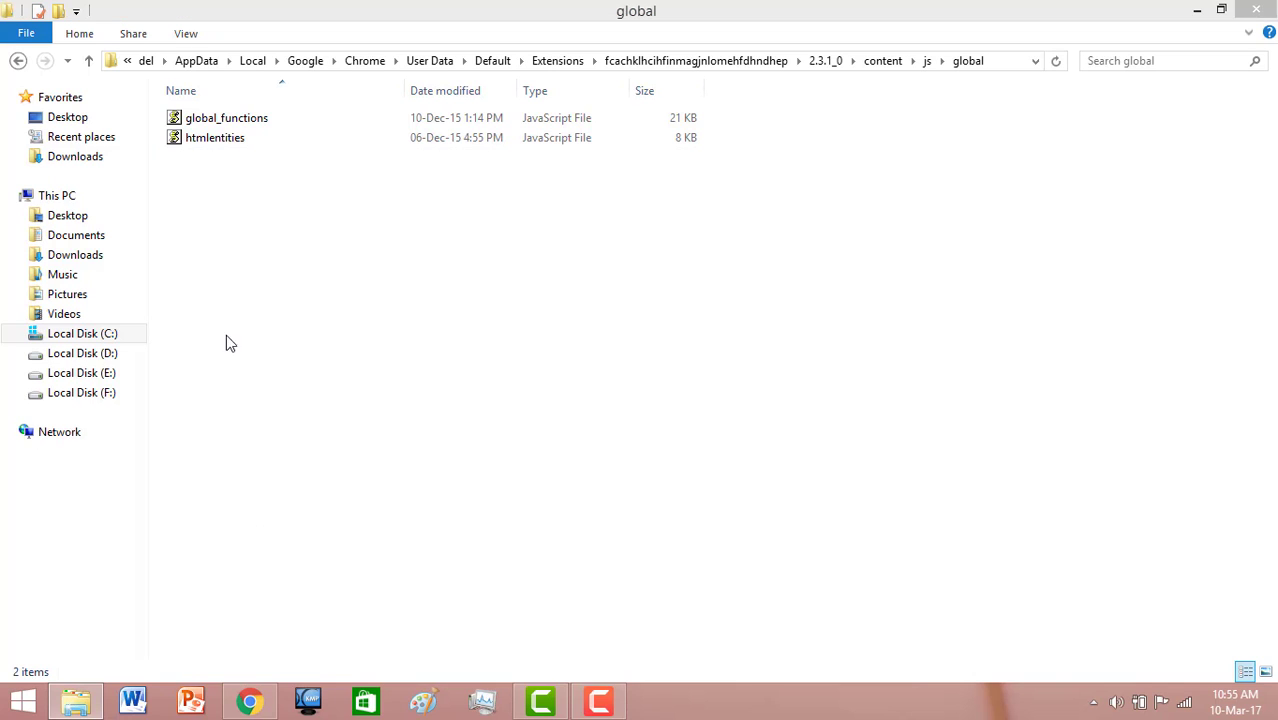
pyautogui.rightClick(203, 231)
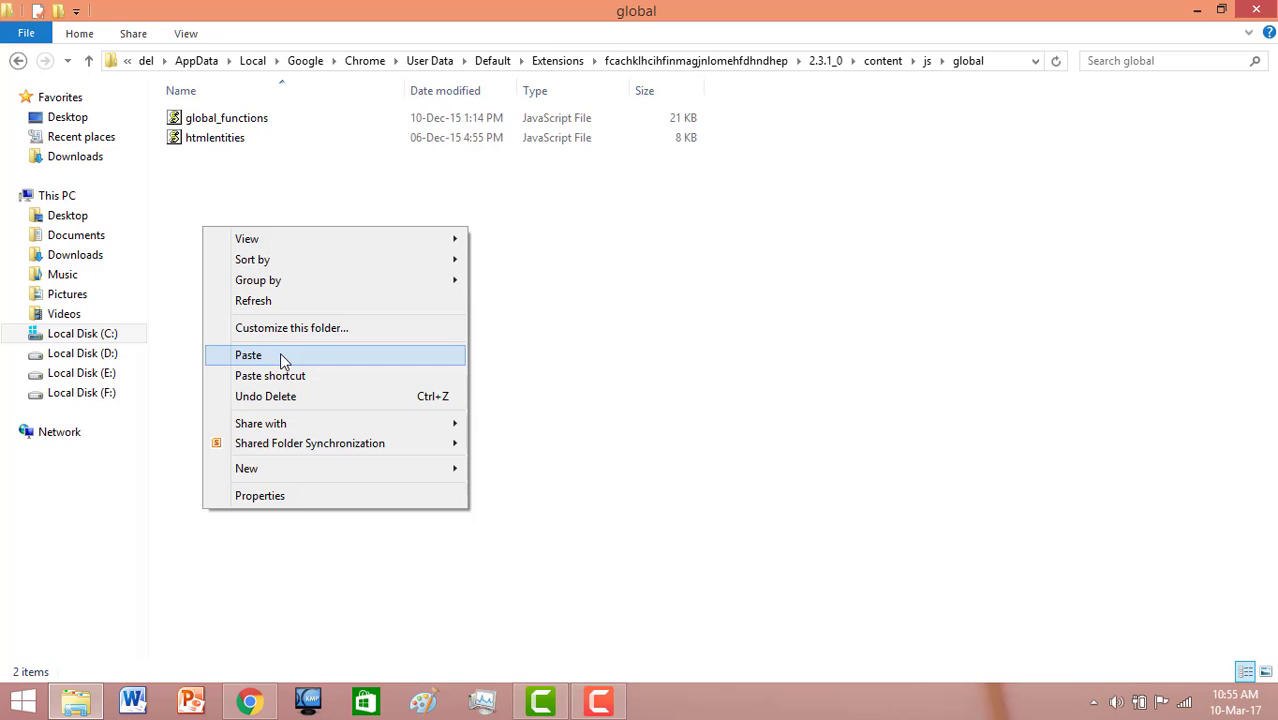
pyautogui.click(279, 357)
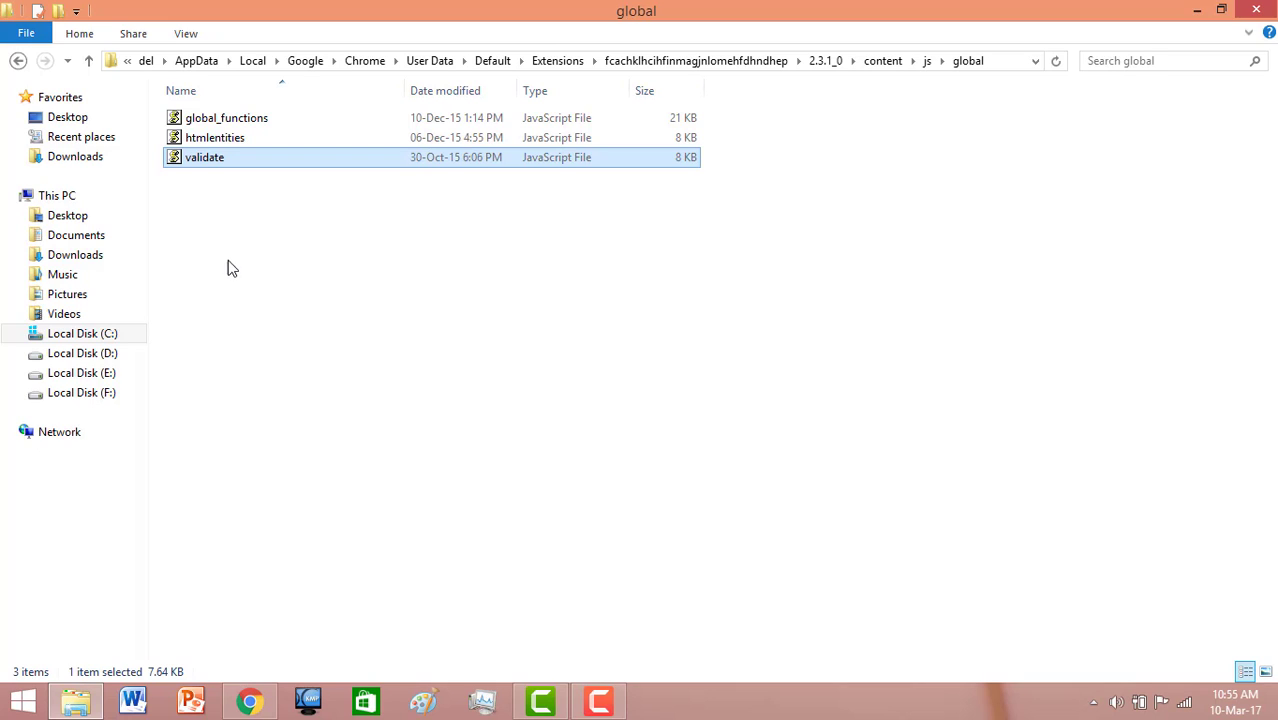
pyautogui.rightClick(223, 248)
pyautogui.click(281, 328)
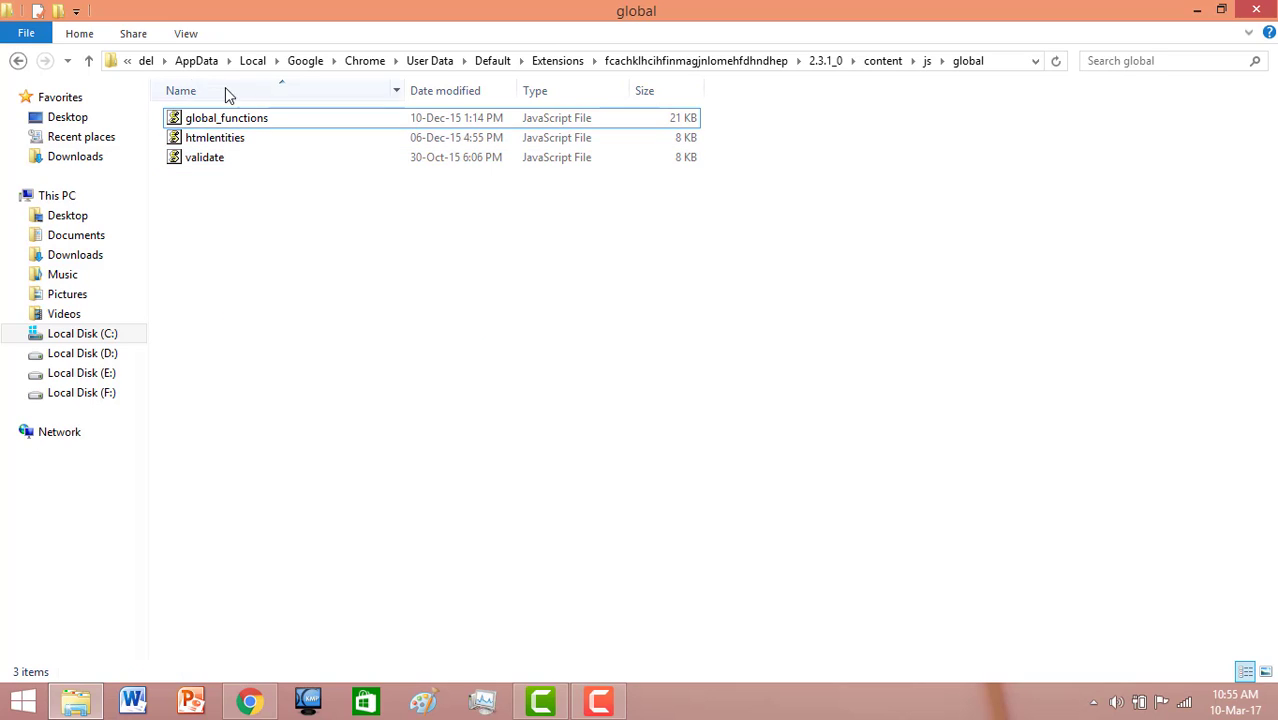
pyautogui.click(200, 160)
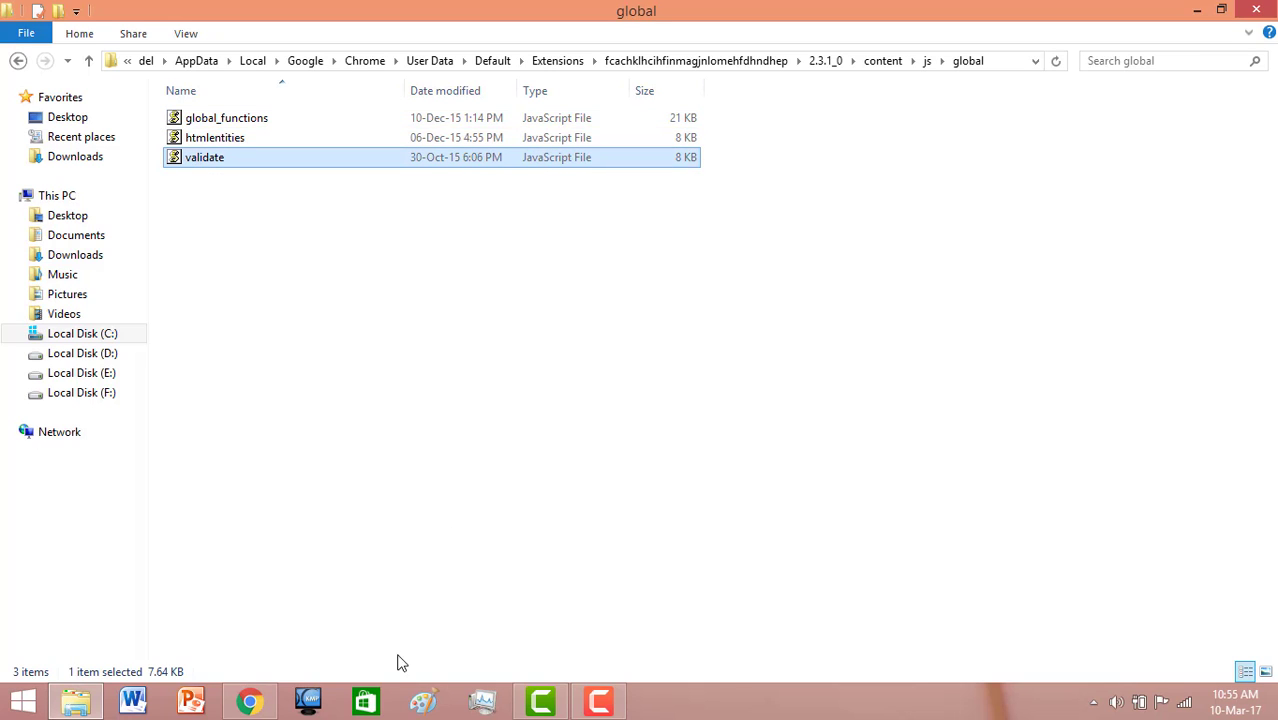
pyautogui.moveTo(255, 698)
pyautogui.click(262, 612)
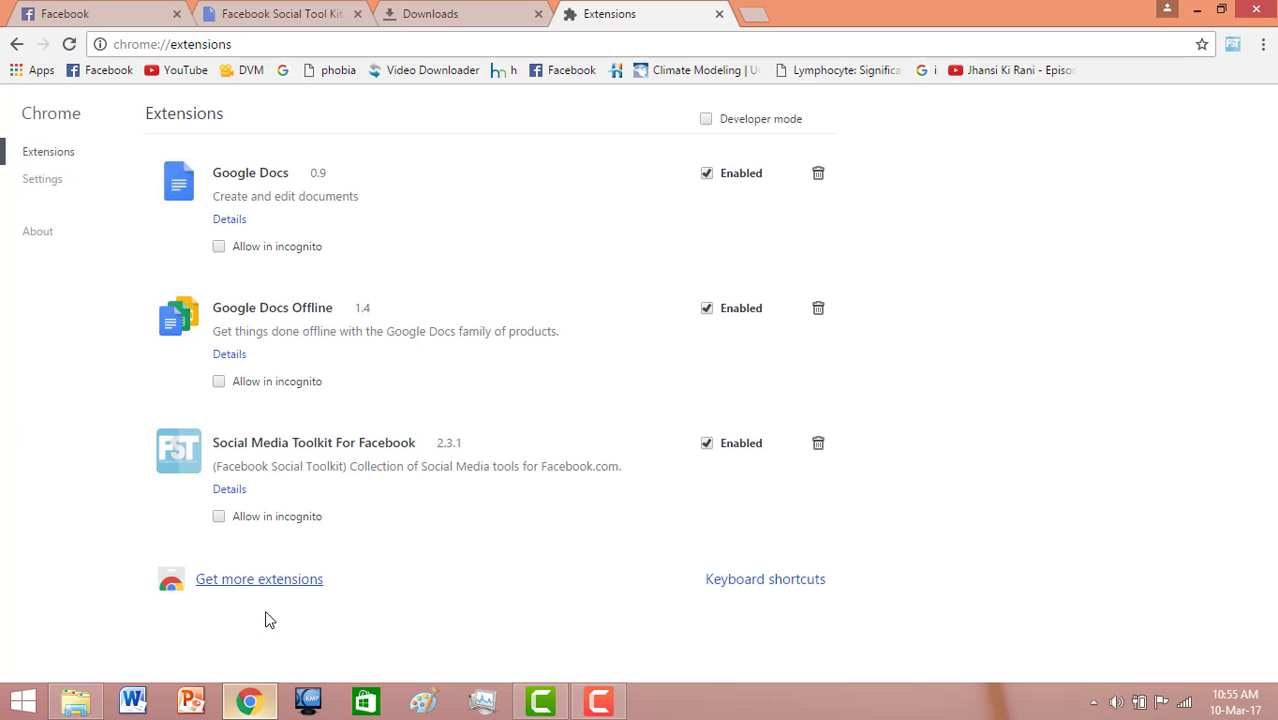
# Close and relaunch Chrome, then open Facebook from the bookmarks bar.
pyautogui.click(1254, 12)
pyautogui.click(253, 698)
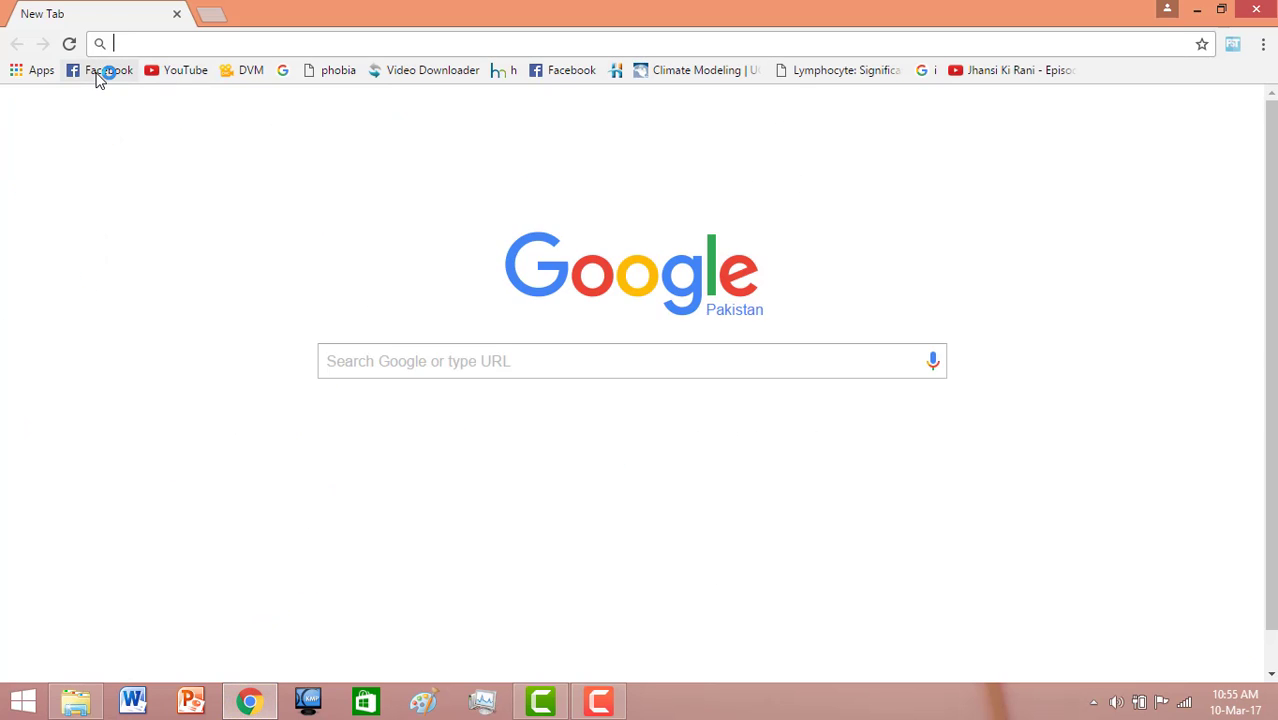
pyautogui.click(102, 70)
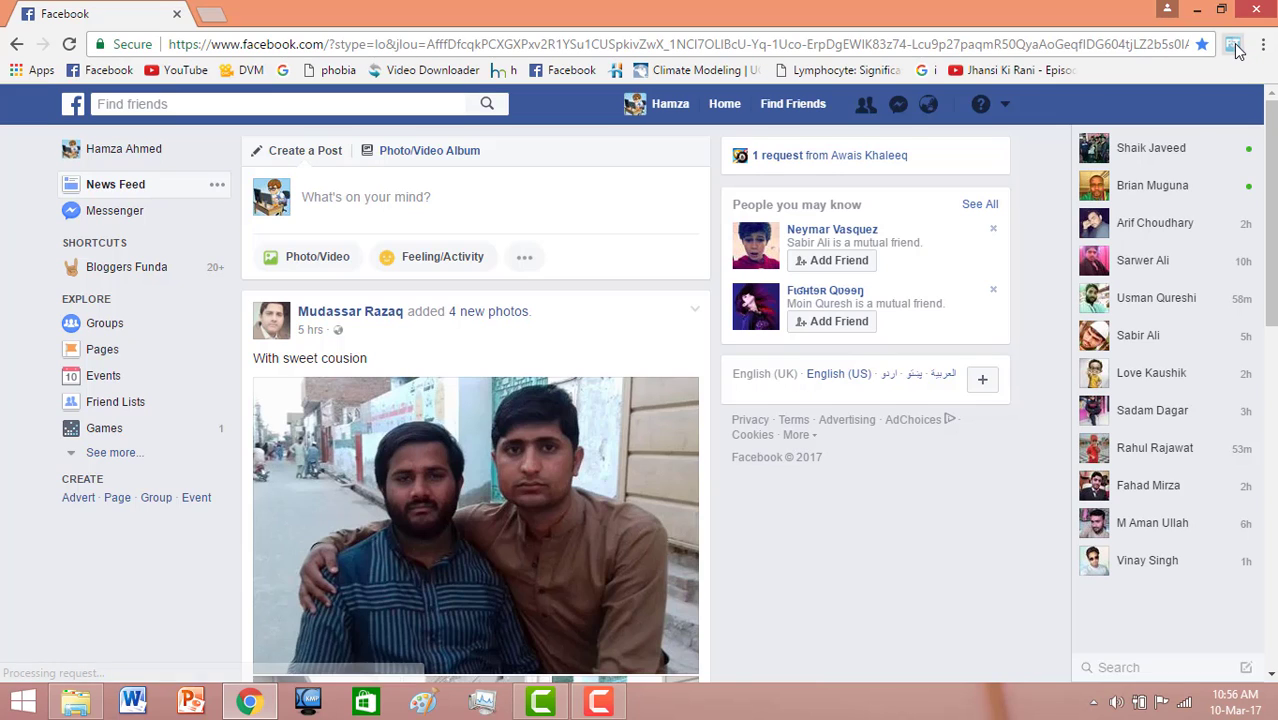
# Start Facebook Social Toolkit for the Facebook account and dismiss the friend list extraction alert.
pyautogui.click(1233, 47)
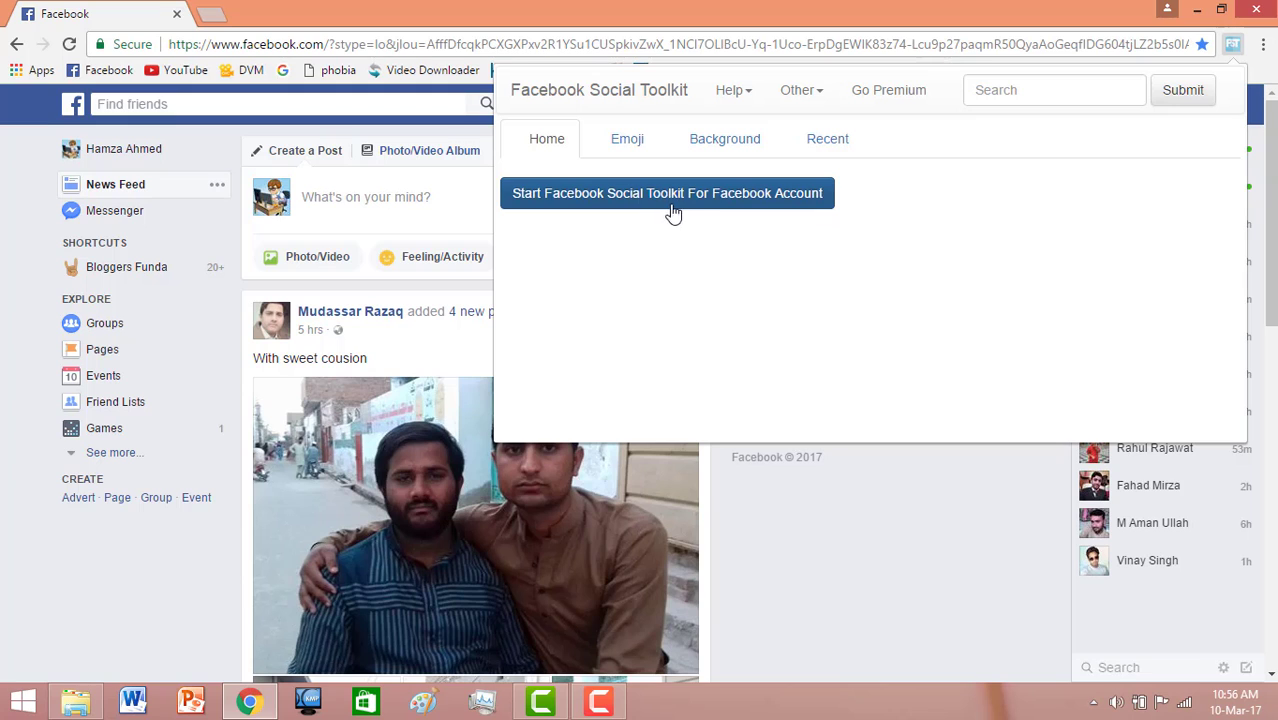
pyautogui.click(750, 204)
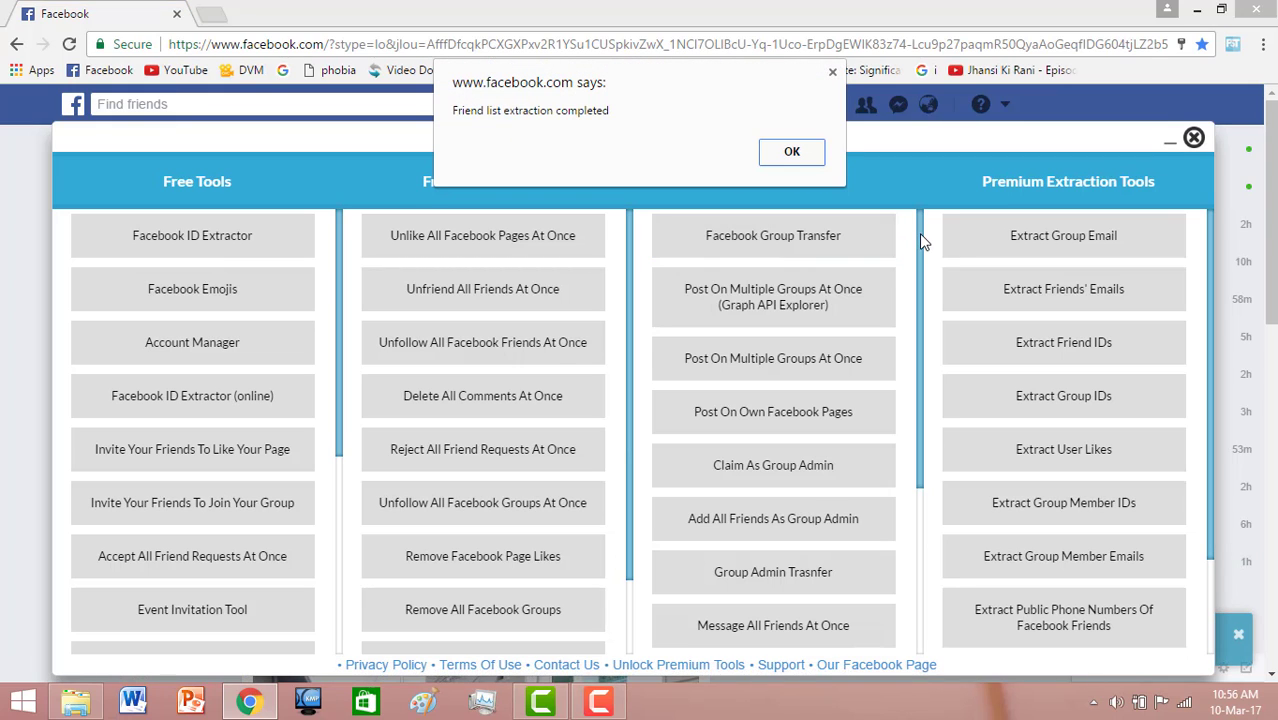
pyautogui.click(792, 155)
pyautogui.moveTo(921, 237); pyautogui.dragTo(921, 418)
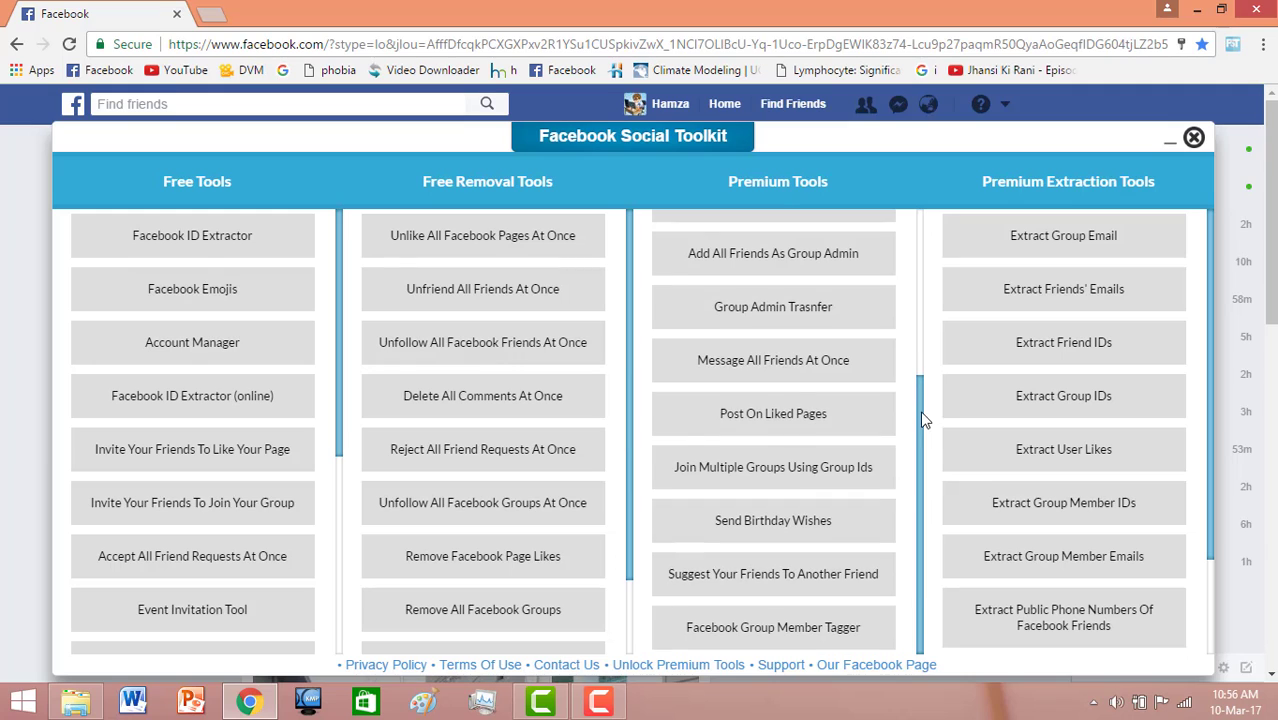
# Open Message All Friends At Once and change the delay time from 60 to 1 second.
pyautogui.click(818, 366)
pyautogui.moveTo(920, 401); pyautogui.dragTo(918, 234)
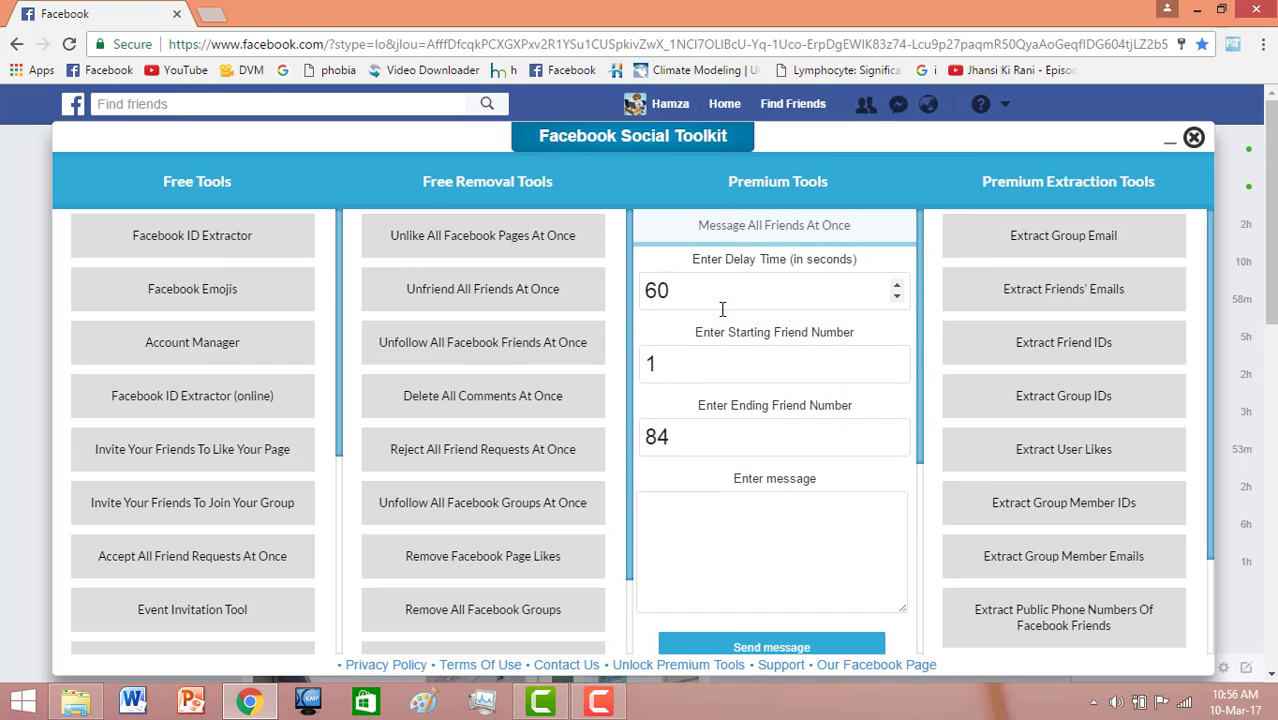
pyautogui.moveTo(726, 294); pyautogui.dragTo(637, 310)
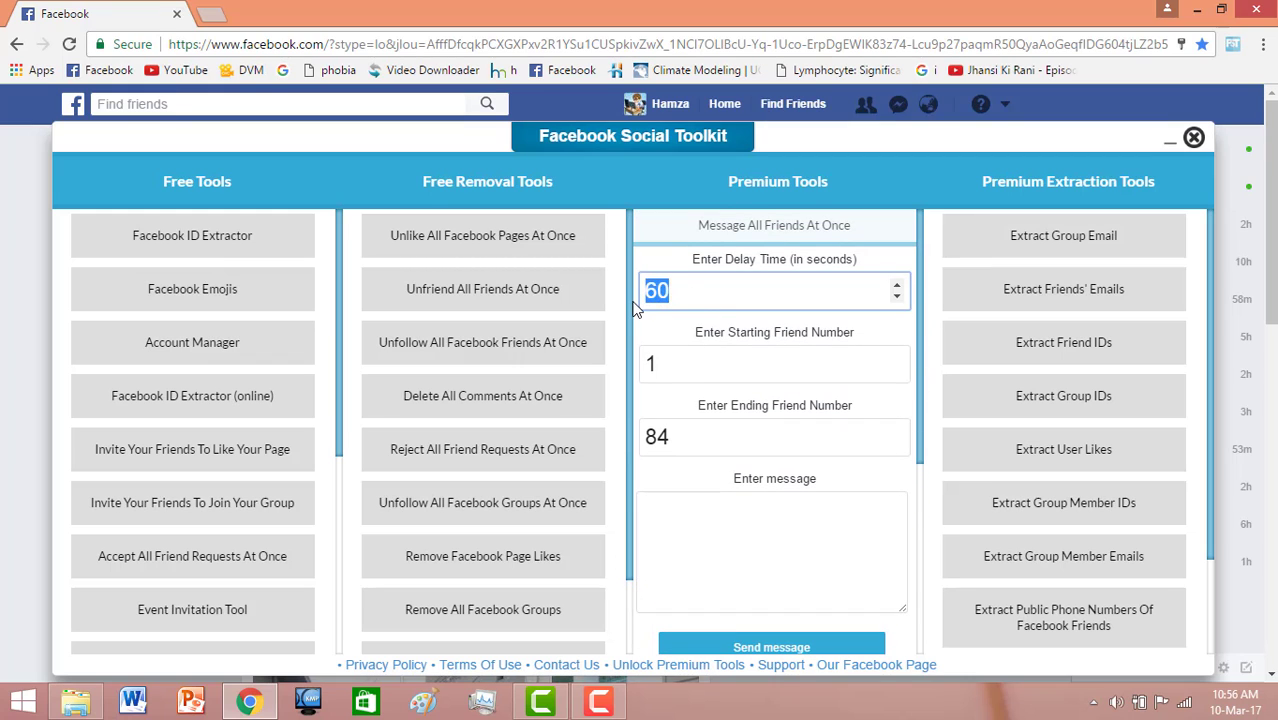
pyautogui.write('1')
# Keep the friend range 1 to 84 and type the message 'Please Like This Video h'.
pyautogui.click(694, 364)
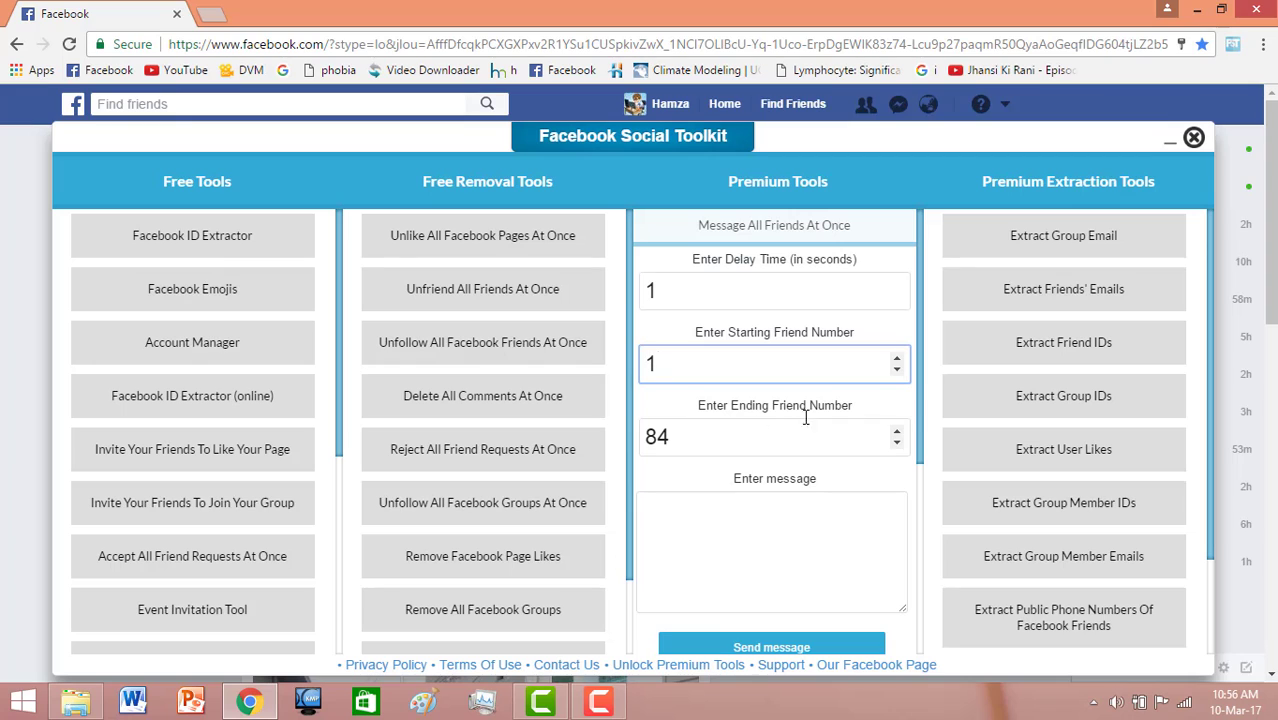
pyautogui.moveTo(918, 374); pyautogui.dragTo(917, 461)
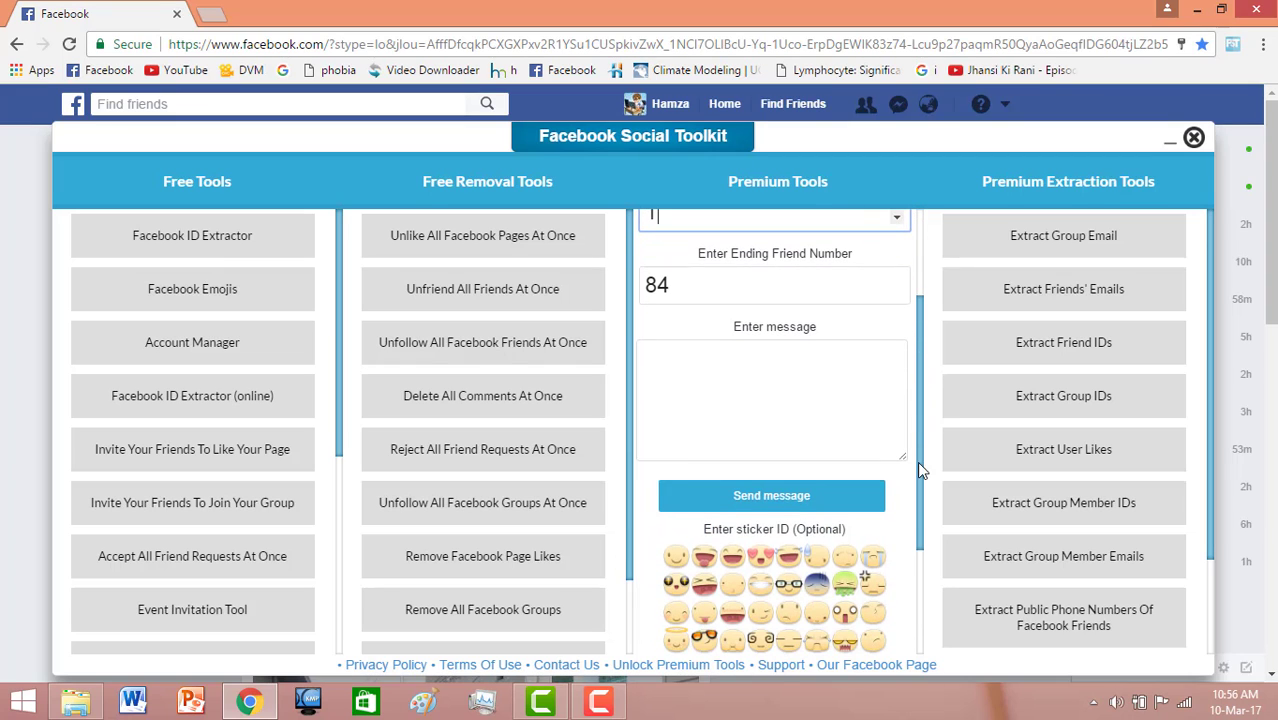
pyautogui.click(774, 391)
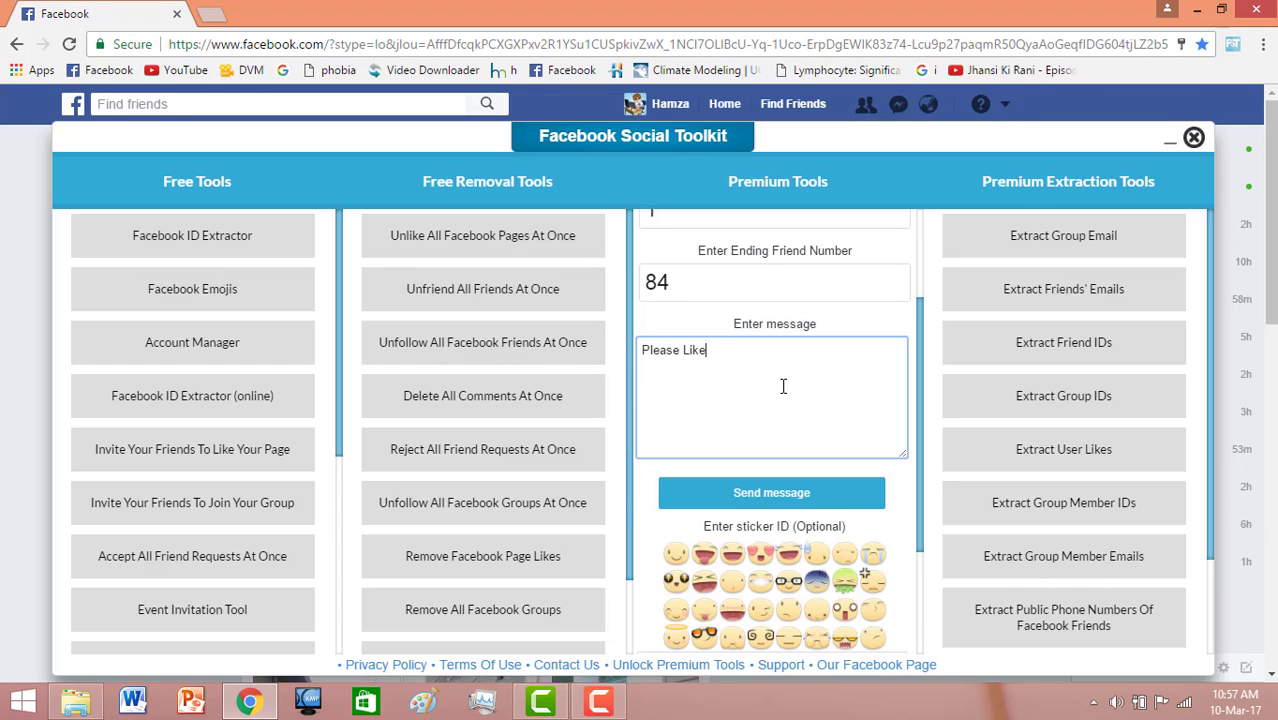
pyautogui.write('Please Like This Video and Also Subscribe to m')
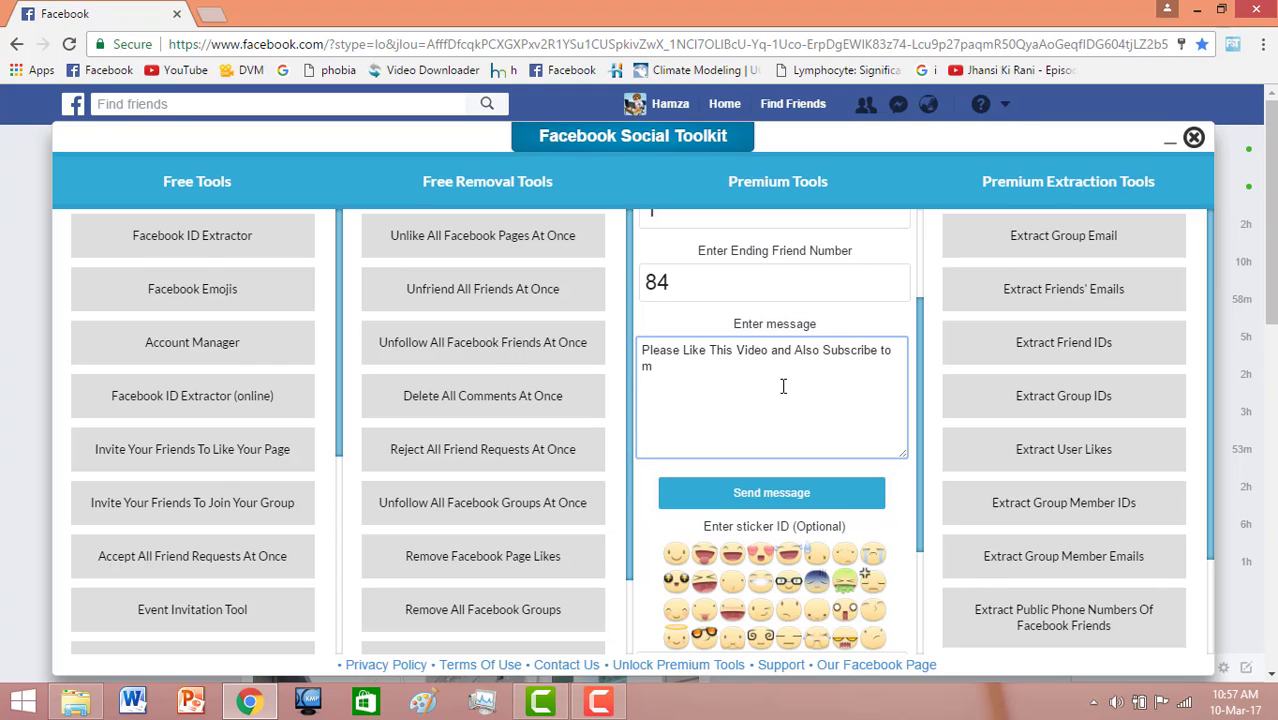
pyautogui.write('hannel if you got help')
# Send the message, leaving the unlock form's prefilled email and license key unchanged.
pyautogui.click(795, 497)
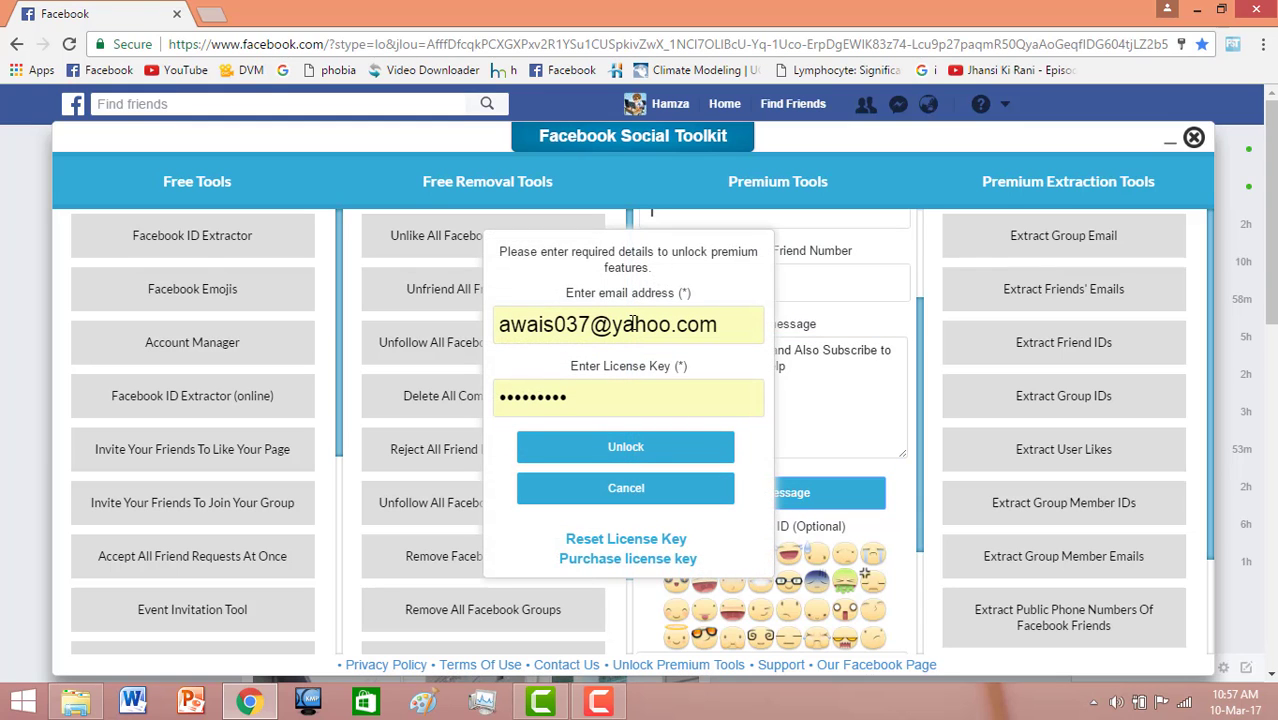
pyautogui.click(558, 325)
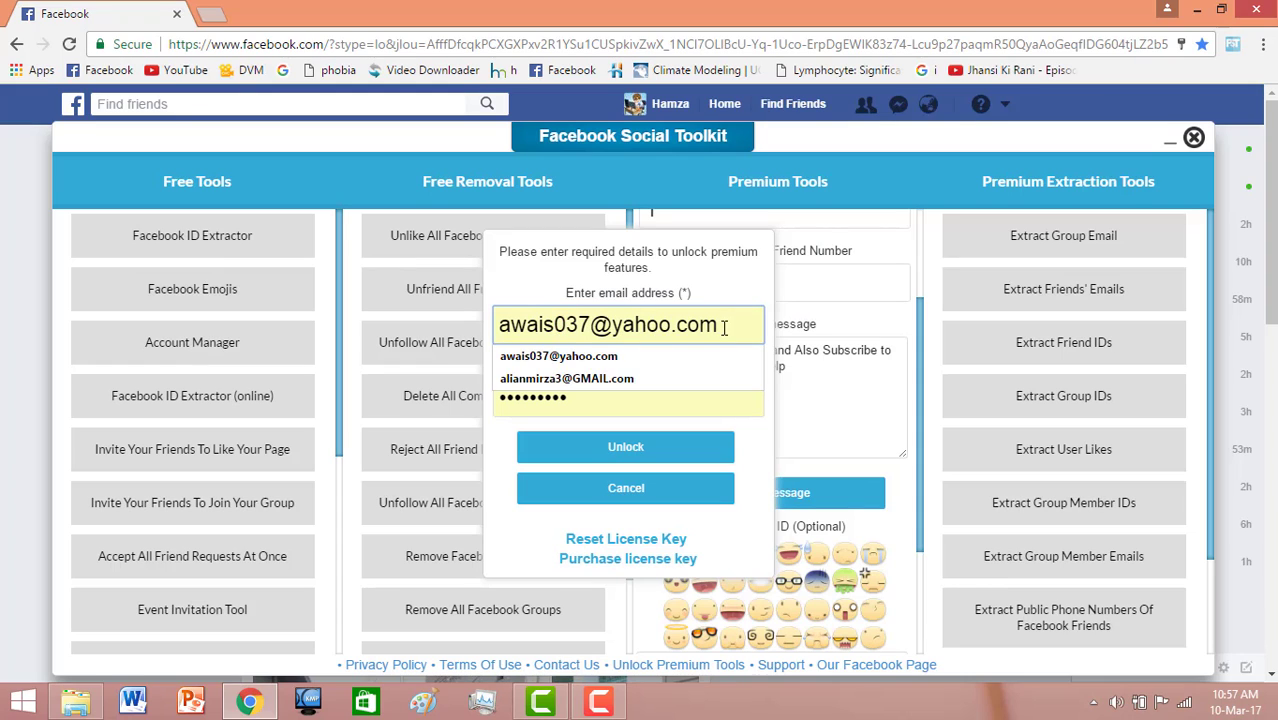
pyautogui.moveTo(726, 330); pyautogui.dragTo(497, 322)
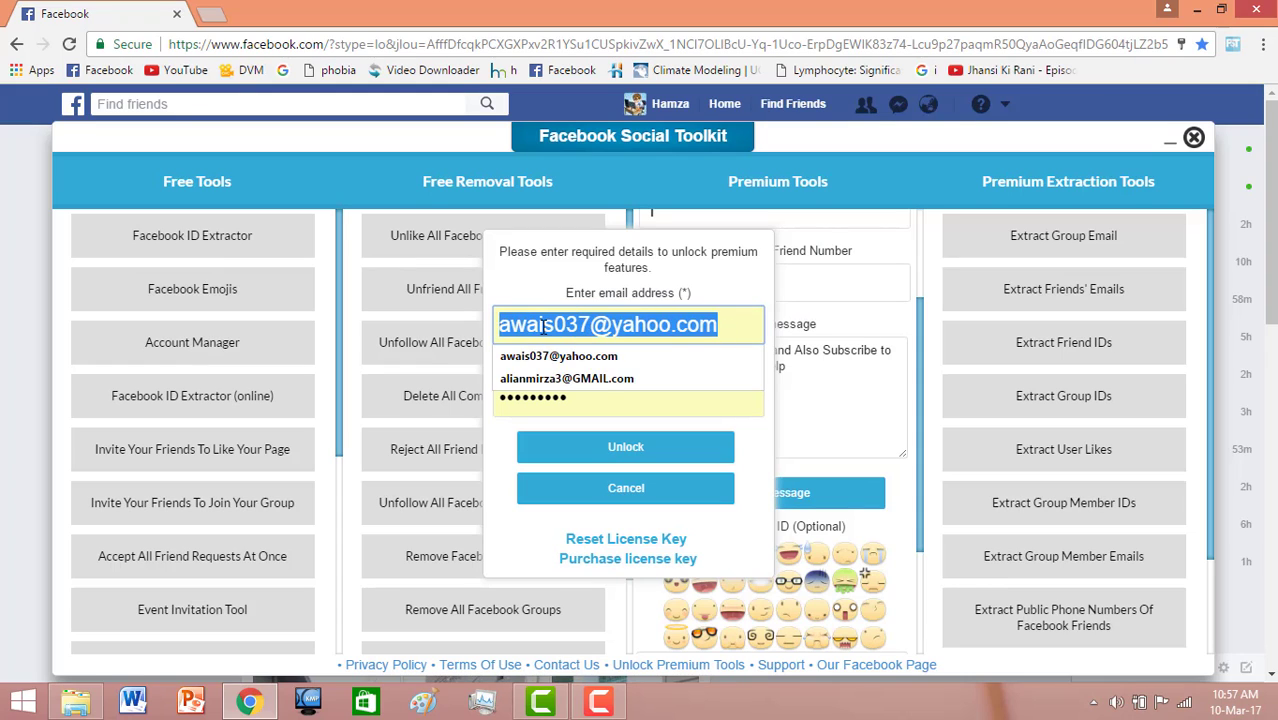
pyautogui.click(595, 398)
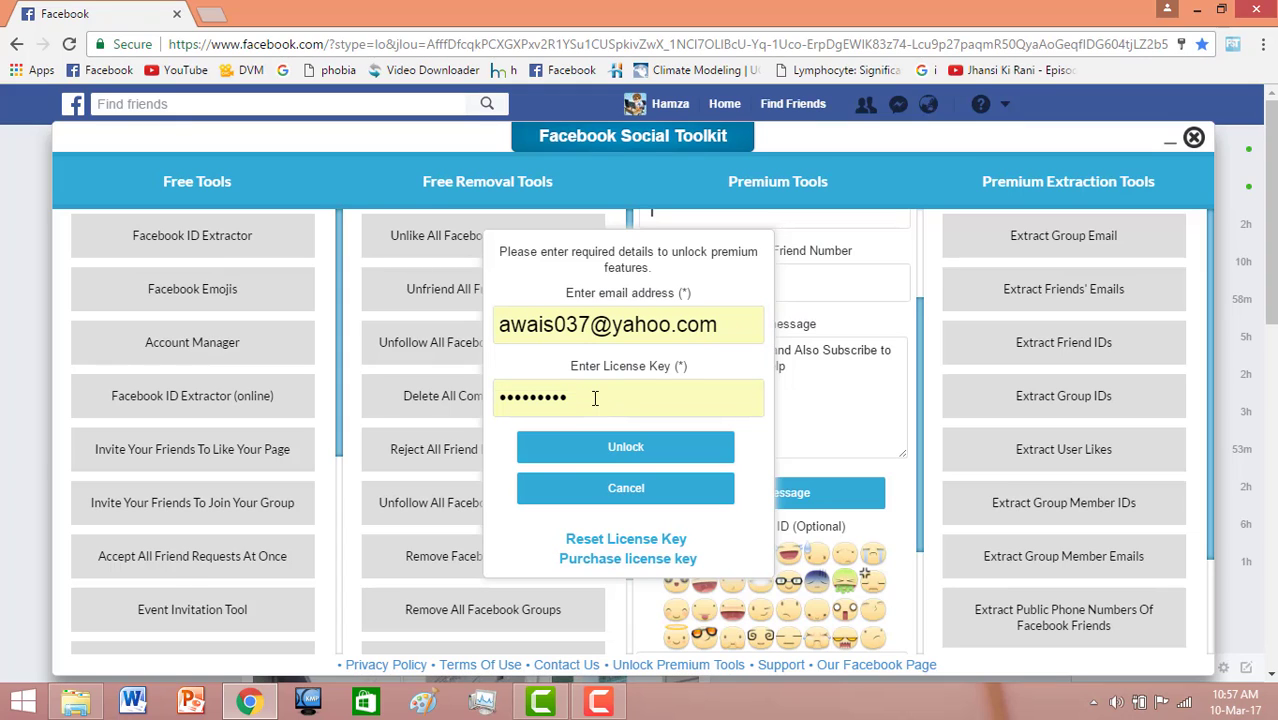
pyautogui.doubleClick(595, 398)
pyautogui.click(595, 398)
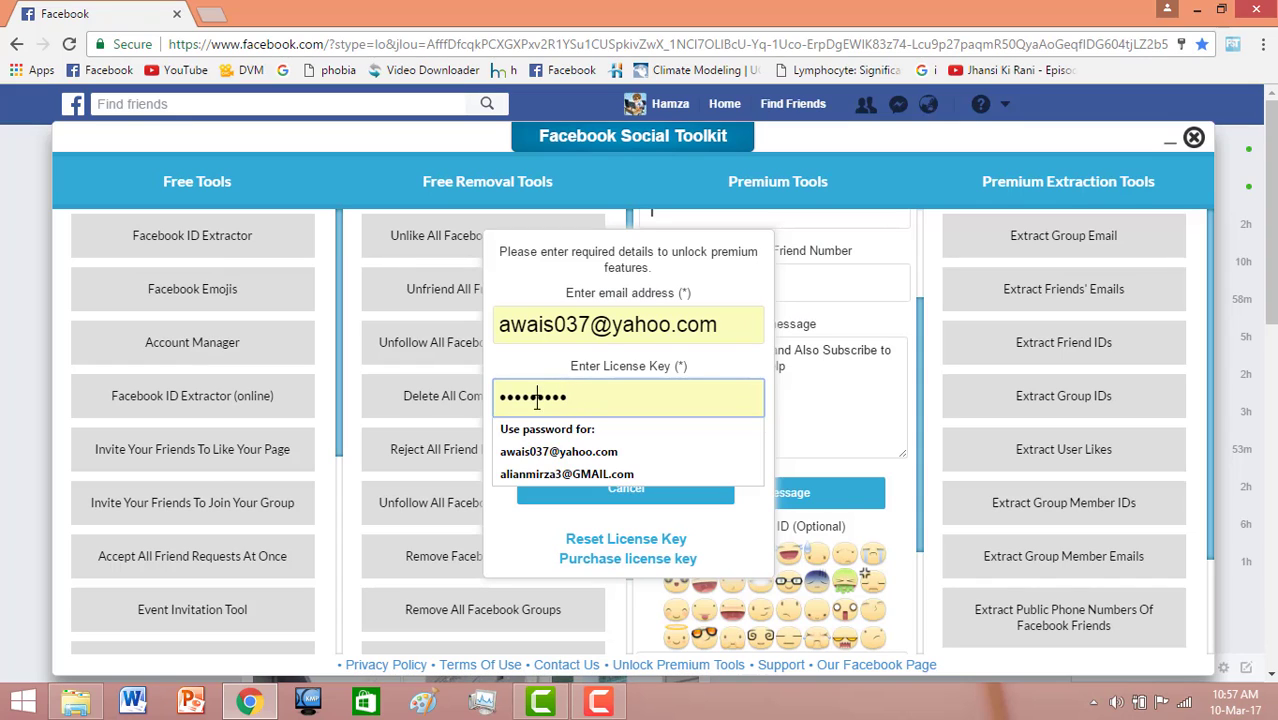
pyautogui.click(504, 527)
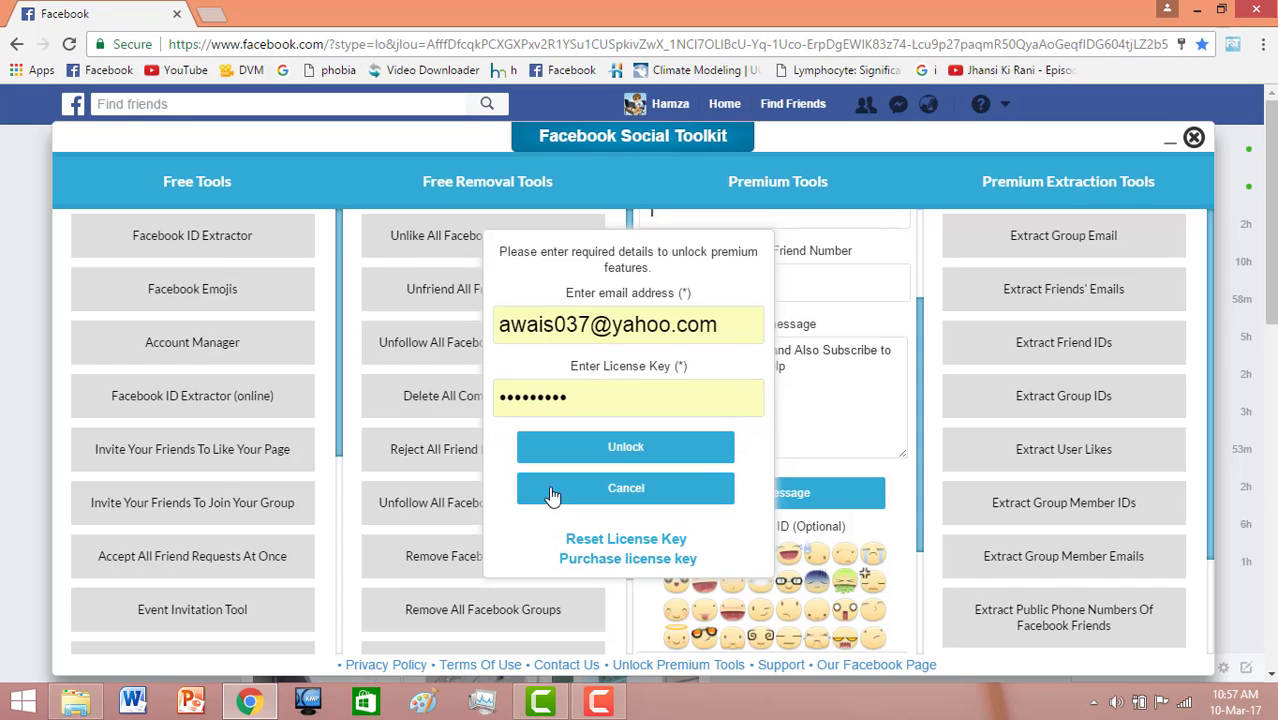
# Unlock premium features, block further page dialogs, and confirm the license-saved notice.
pyautogui.click(633, 455)
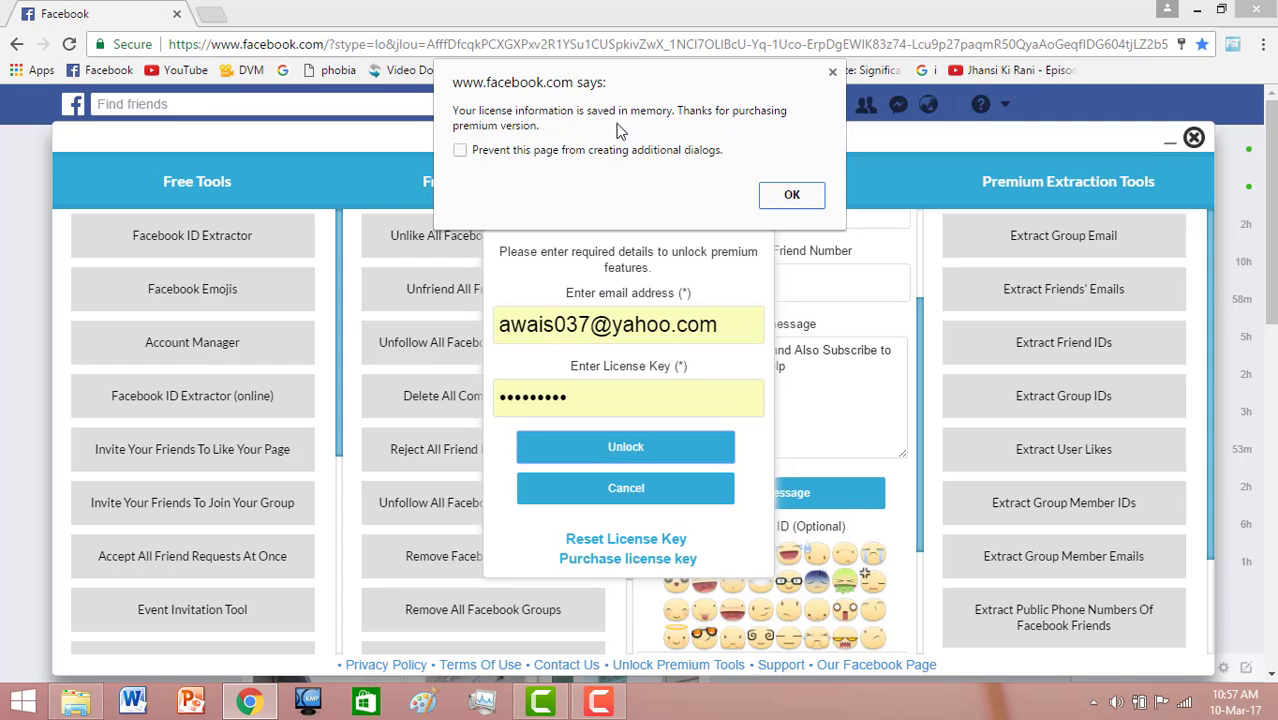
pyautogui.click(461, 152)
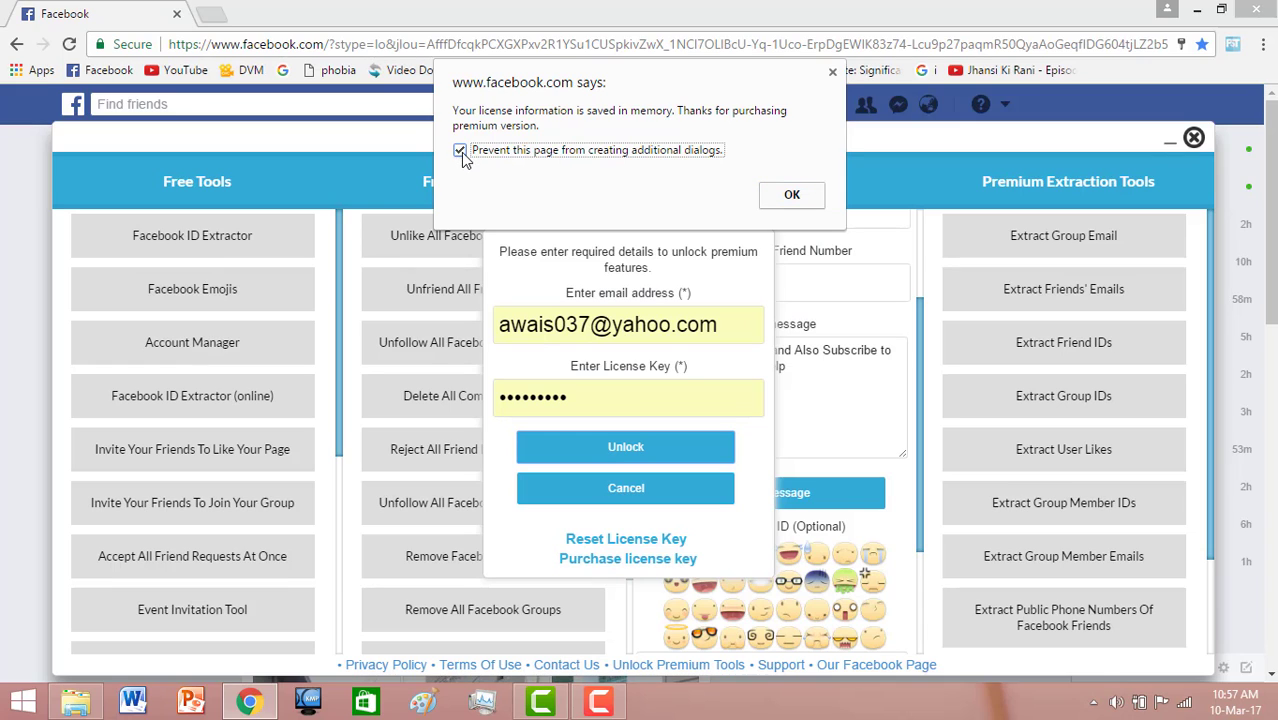
pyautogui.click(792, 197)
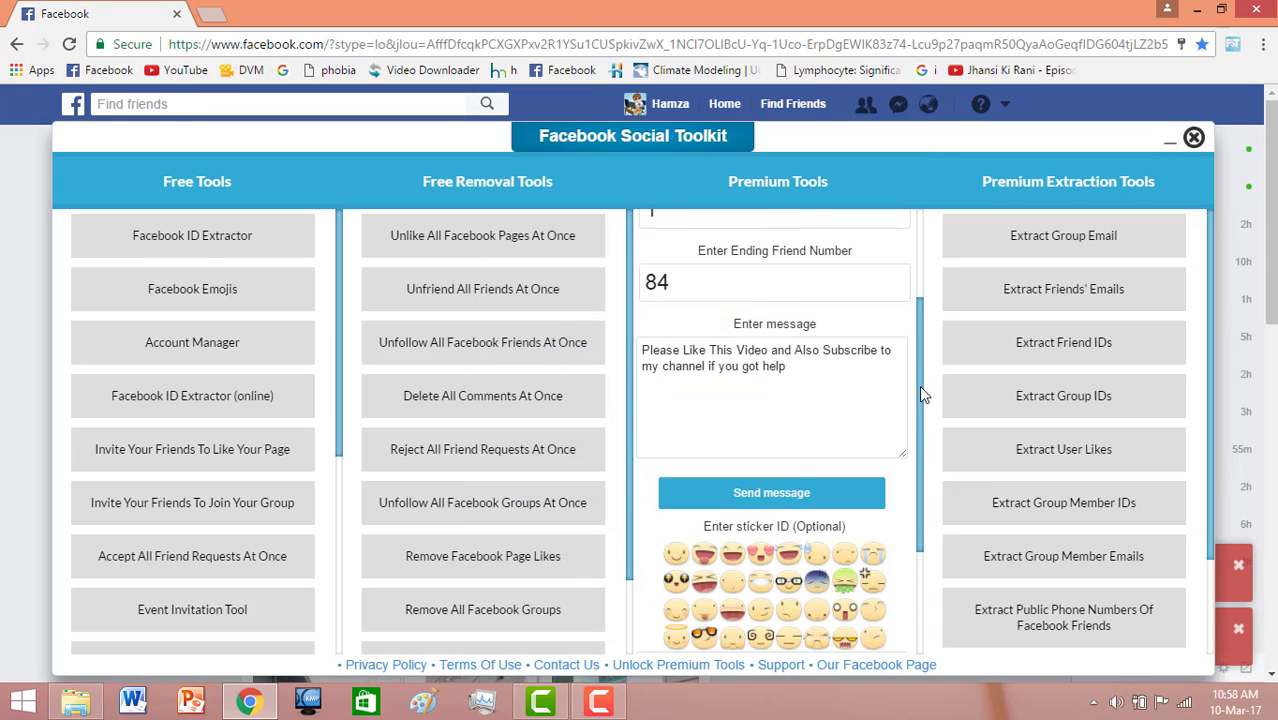
pyautogui.moveTo(919, 385); pyautogui.dragTo(932, 325)
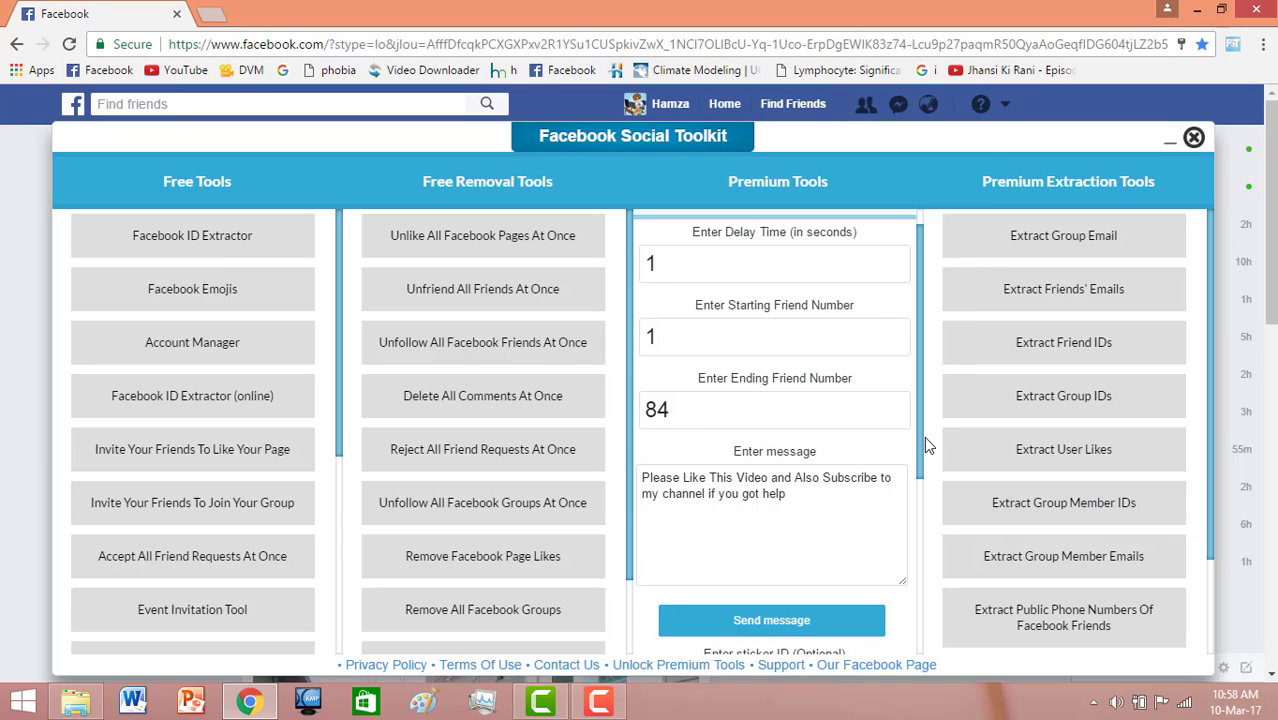
pyautogui.moveTo(921, 443); pyautogui.dragTo(916, 585)
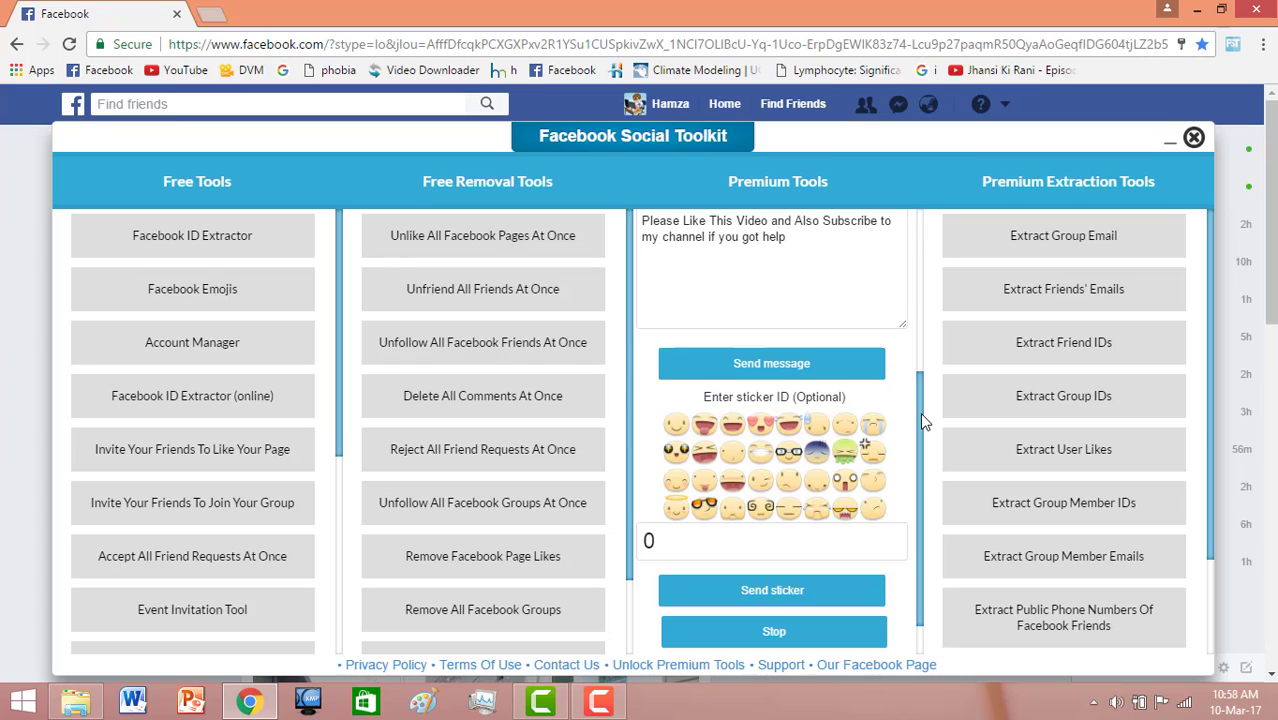
pyautogui.moveTo(920, 412); pyautogui.dragTo(924, 363)
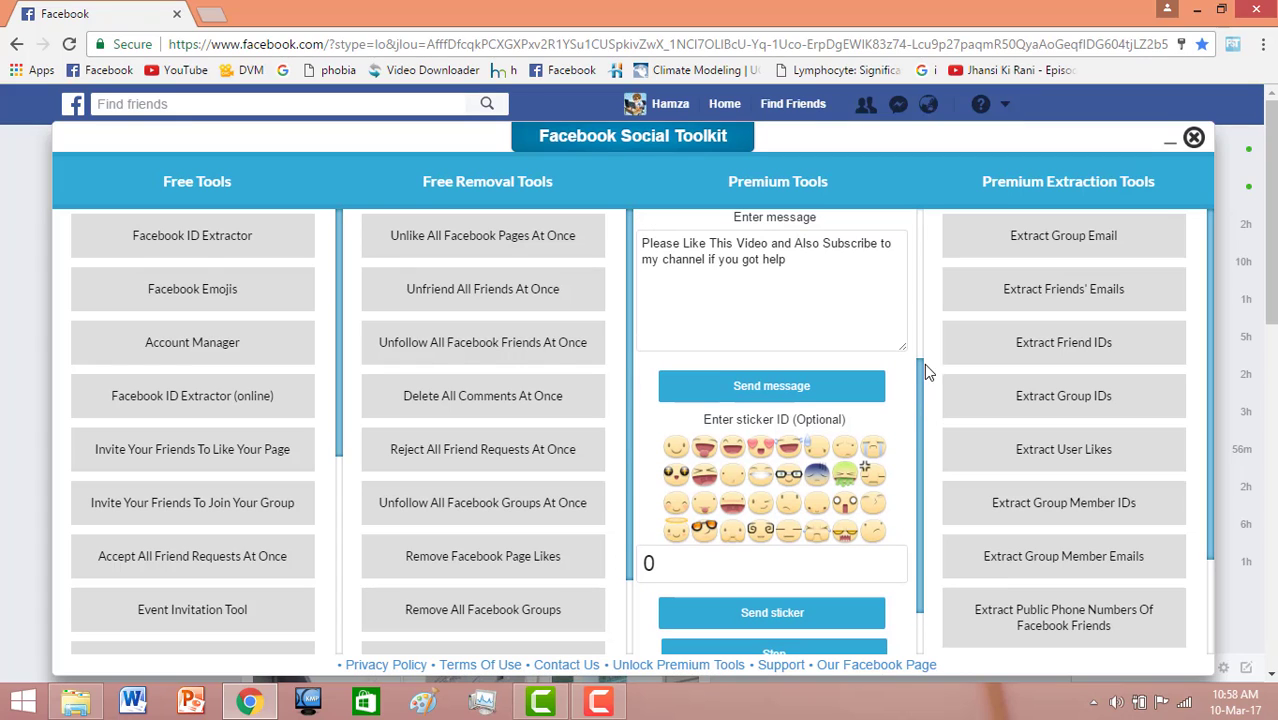